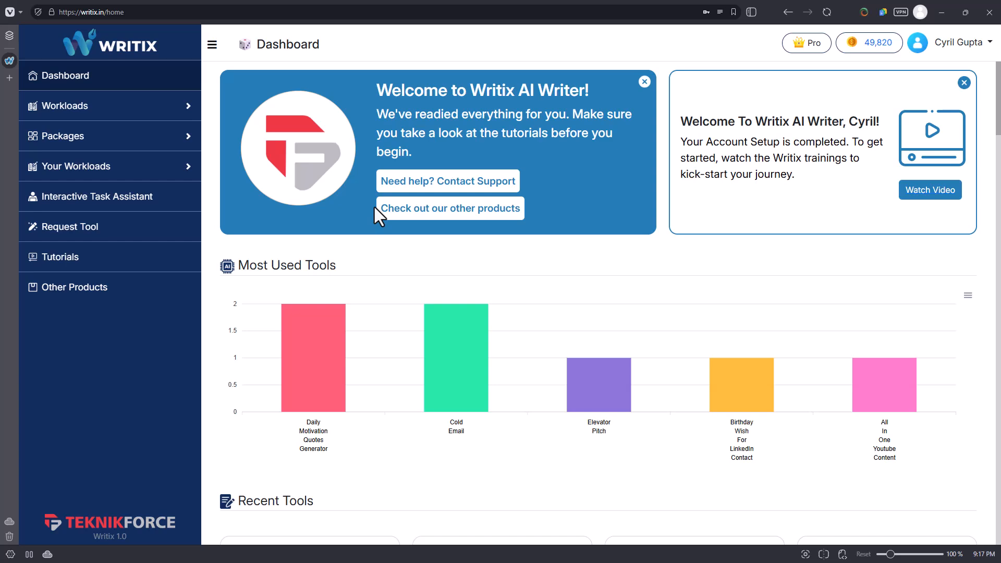
# Look over the dashboard's recent tools and categories, then expand Workloads and browse its list of tools.
pyautogui.scroll(-8, 360, 182)
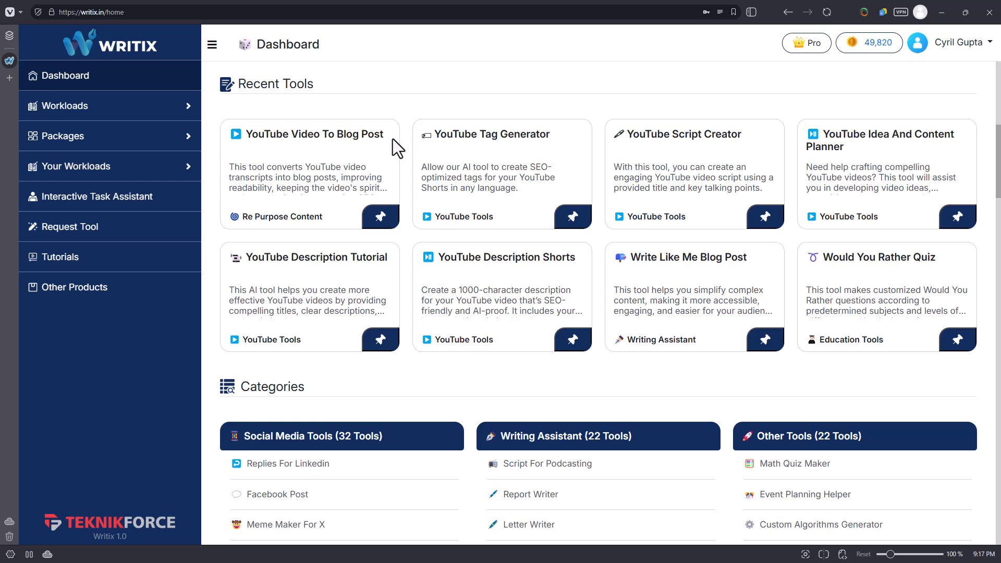
pyautogui.scroll(-6, 654, 77)
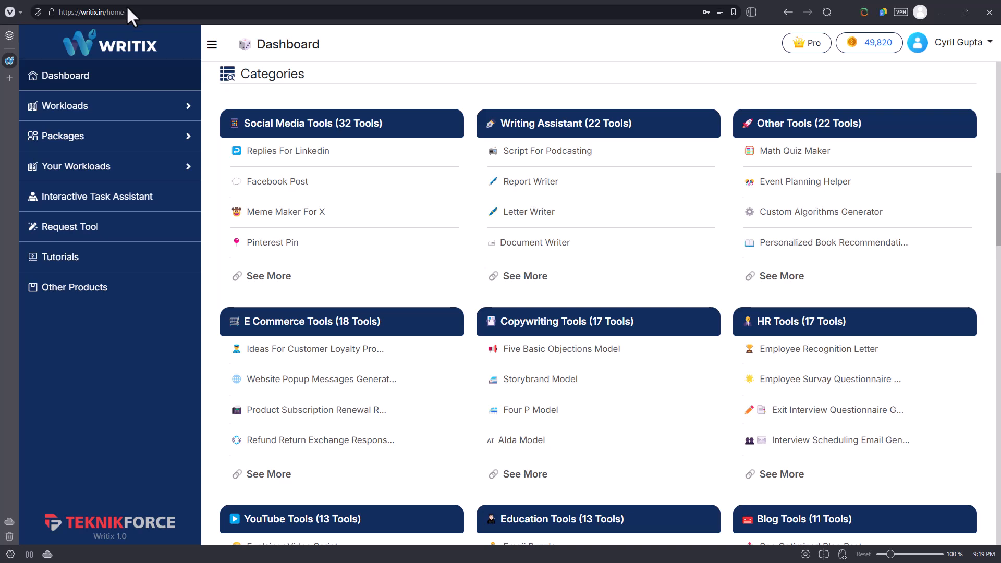
pyautogui.click(93, 106)
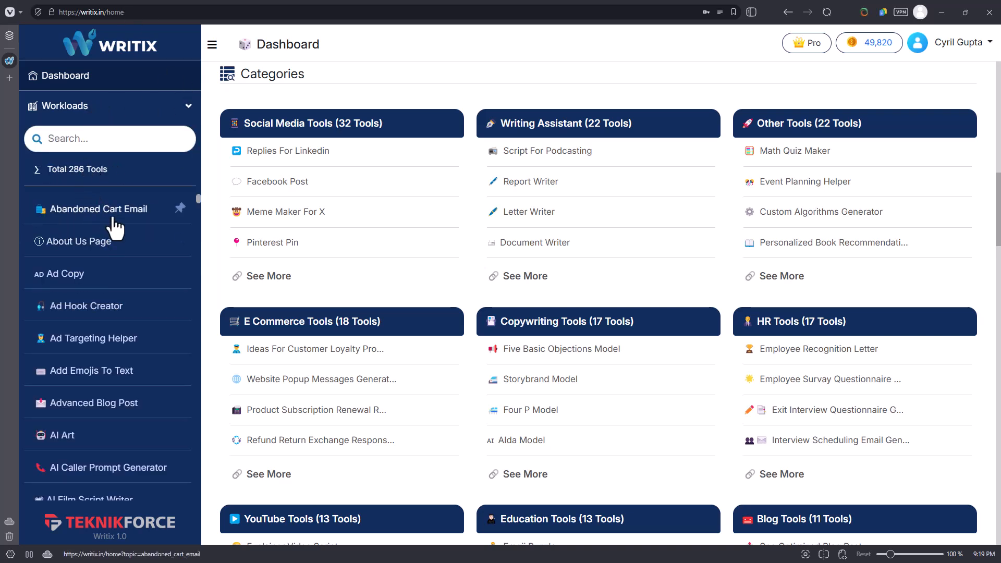
pyautogui.scroll(-1, 123, 263)
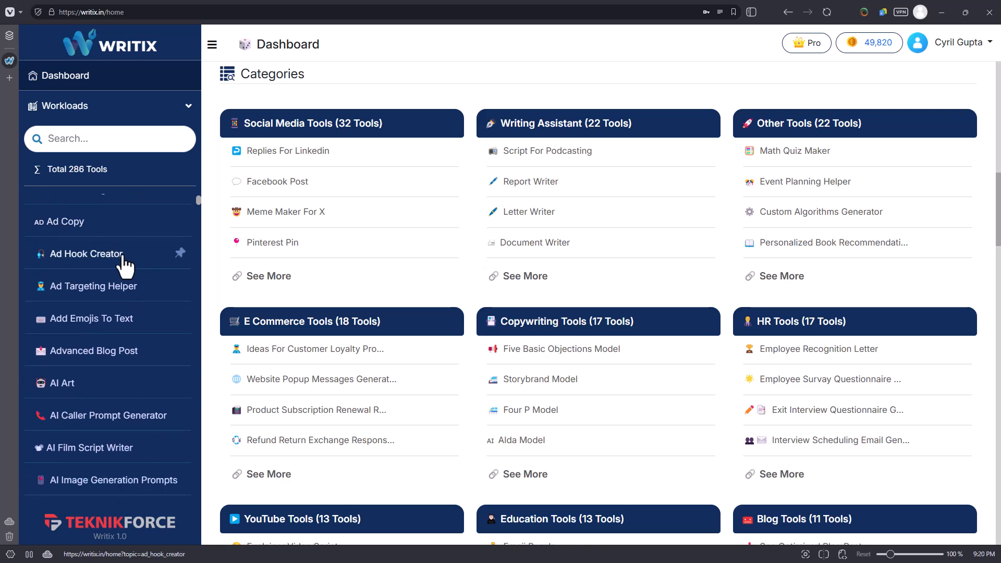
pyautogui.scroll(1, 126, 265)
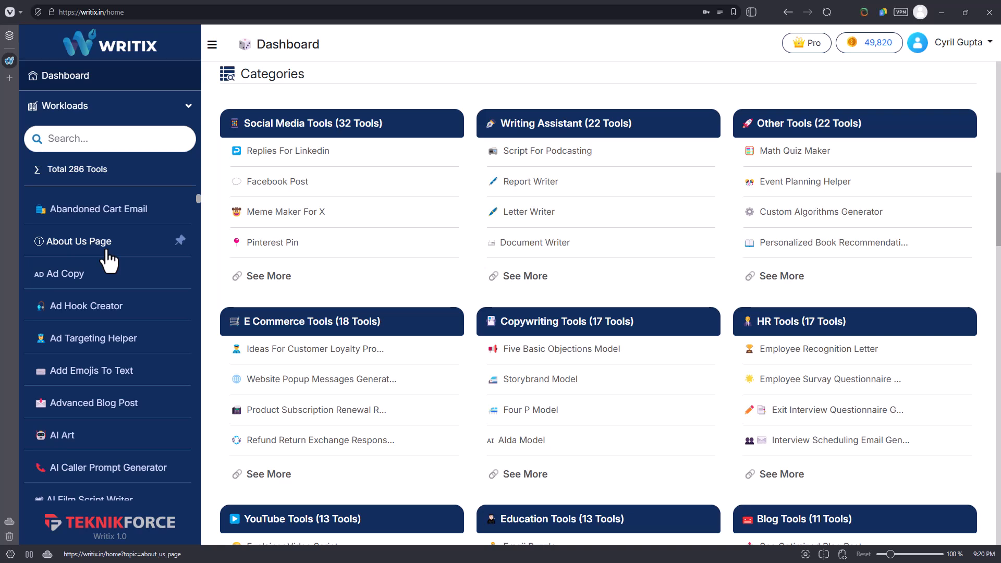
pyautogui.scroll(-1, 107, 252)
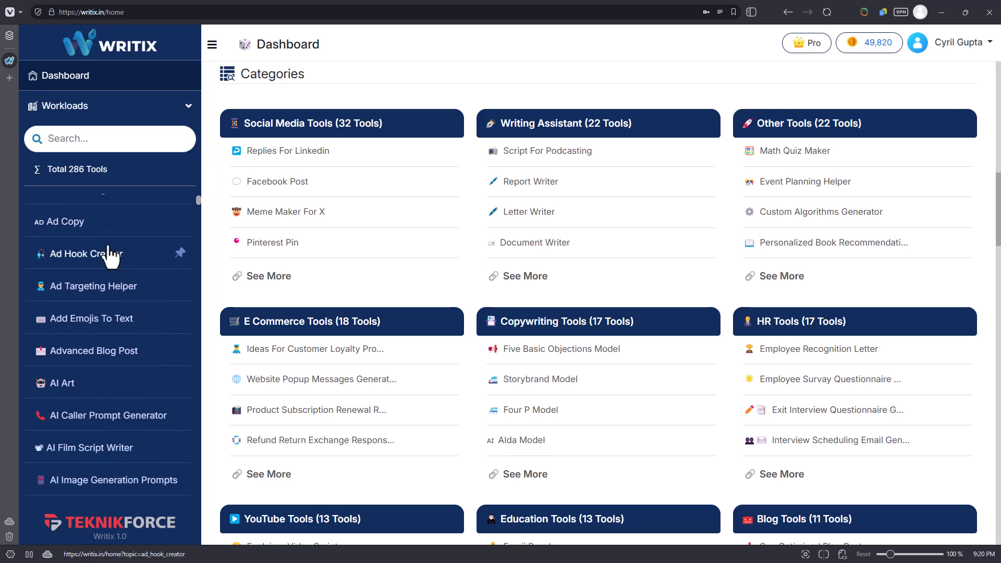
pyautogui.scroll(-1, 109, 255)
pyautogui.scroll(-1, 110, 254)
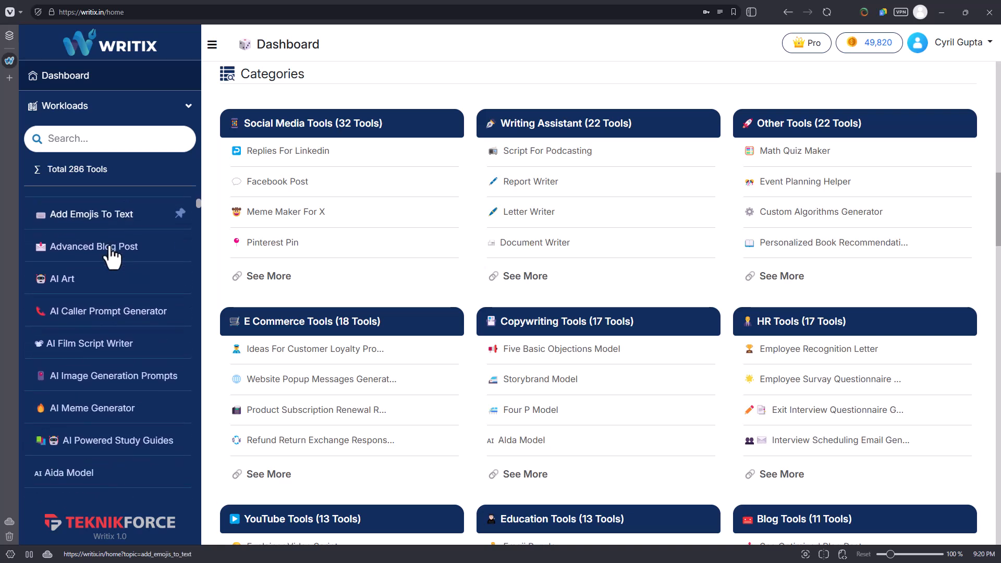
pyautogui.scroll(-1, 112, 254)
pyautogui.scroll(1, 113, 254)
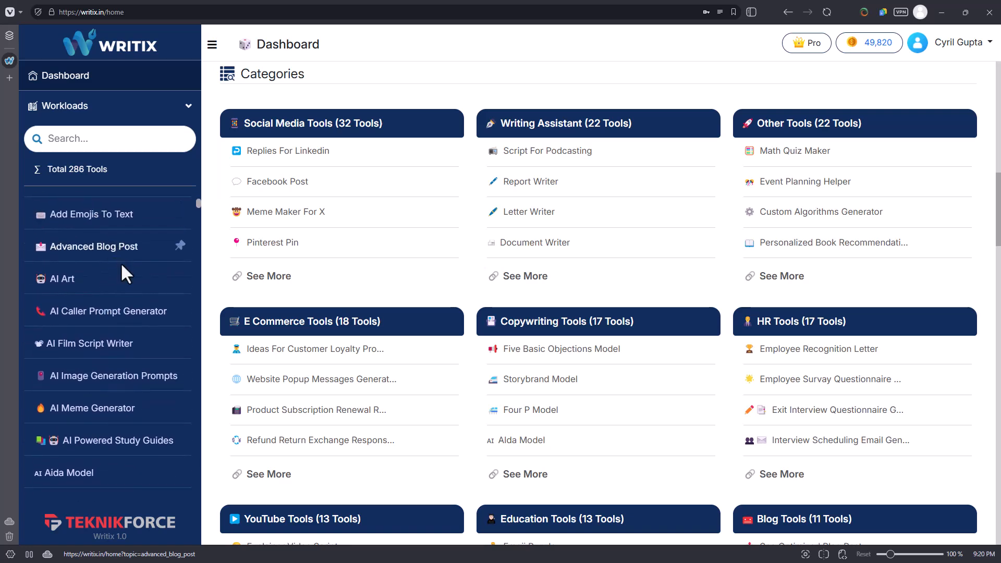
pyautogui.scroll(-1, 121, 262)
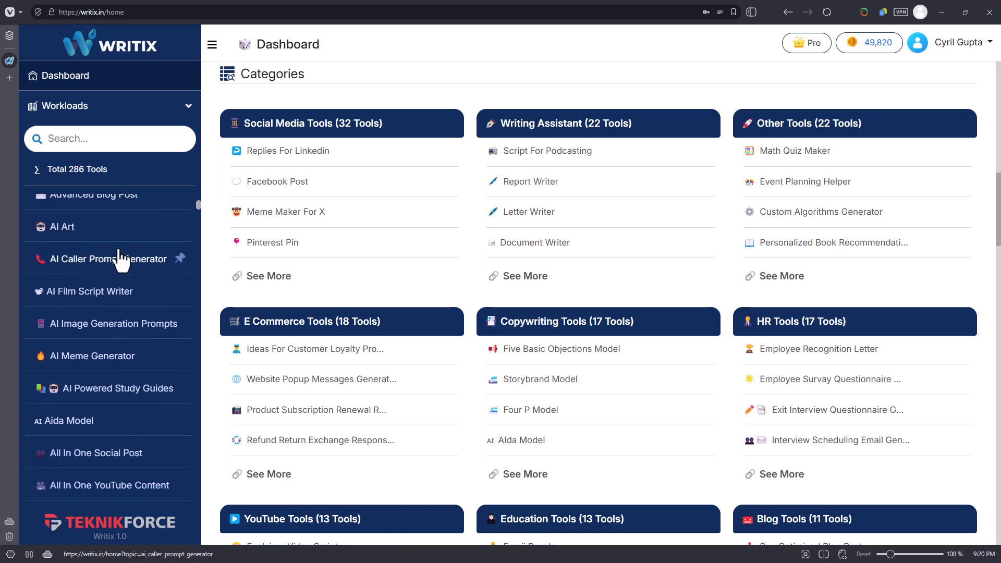
pyautogui.scroll(-2, 123, 266)
pyautogui.scroll(-3, 471, 294)
# Examine the tool categories on the dashboard, from Social Media Tools through Re Purpose Content.
pyautogui.scroll(-5, 471, 294)
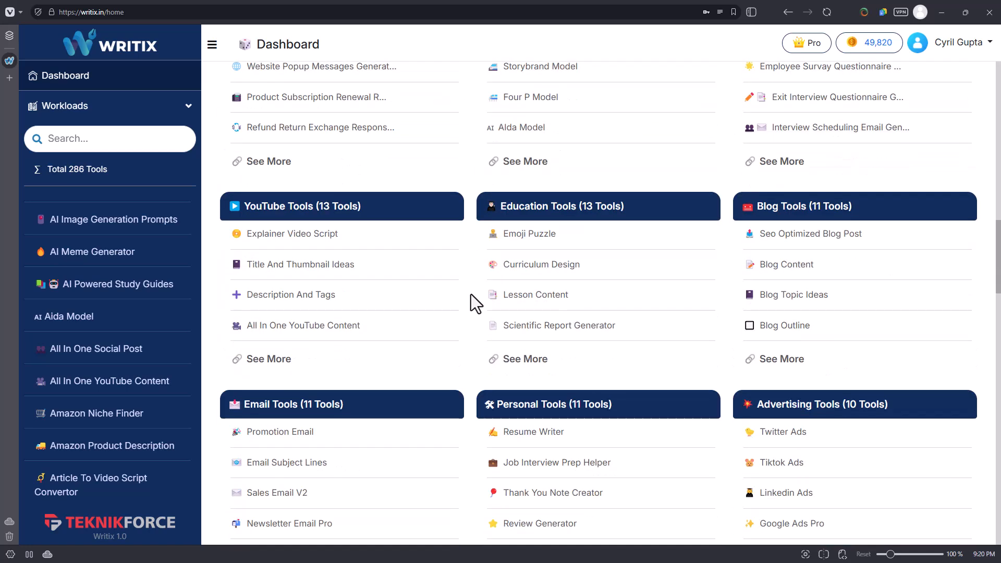
pyautogui.scroll(-3, 308, 355)
pyautogui.scroll(-1, 327, 358)
pyautogui.scroll(4, 328, 358)
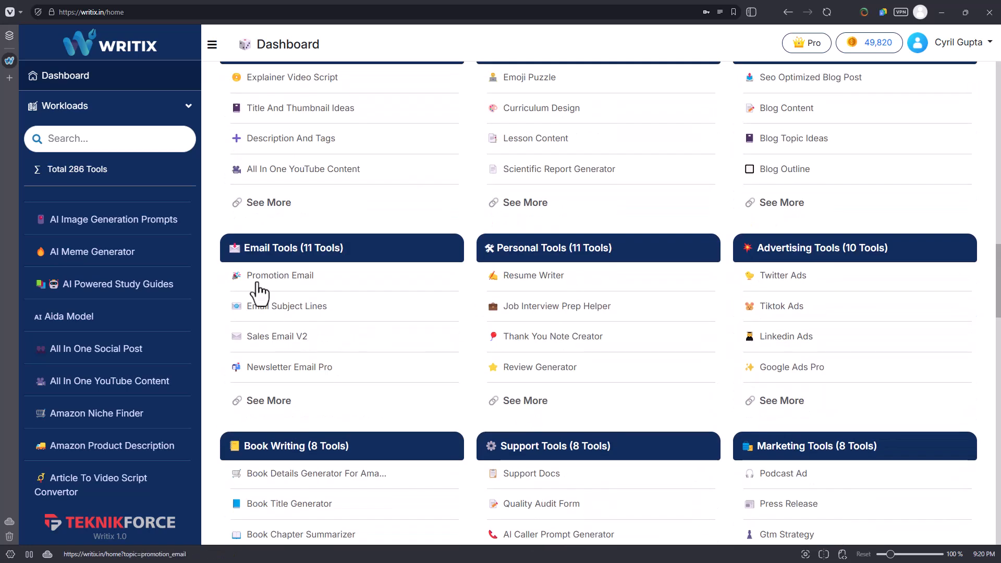
pyautogui.moveTo(267, 247); pyautogui.dragTo(346, 245)
pyautogui.click(346, 245)
pyautogui.scroll(-3, 803, 263)
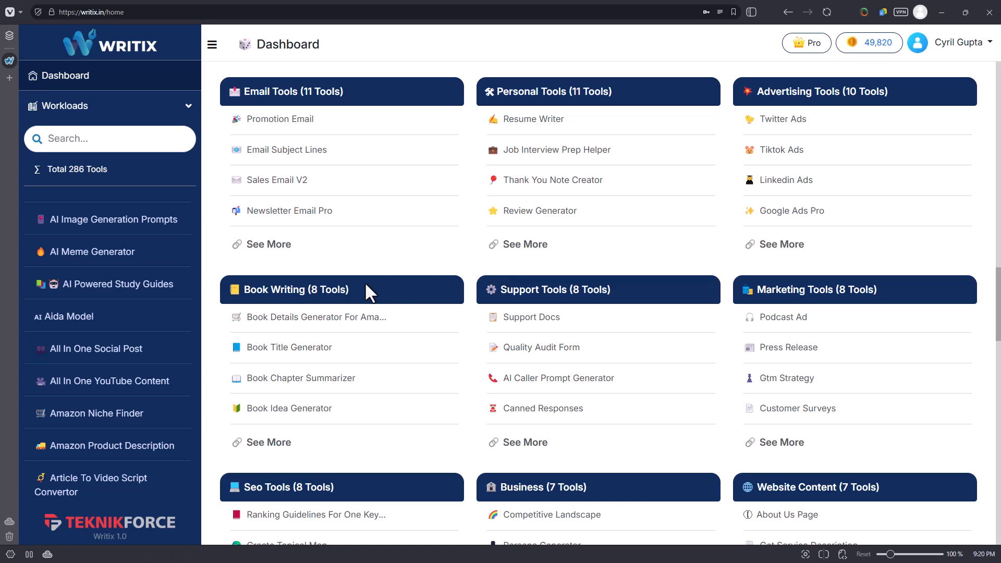
pyautogui.scroll(-2, 825, 302)
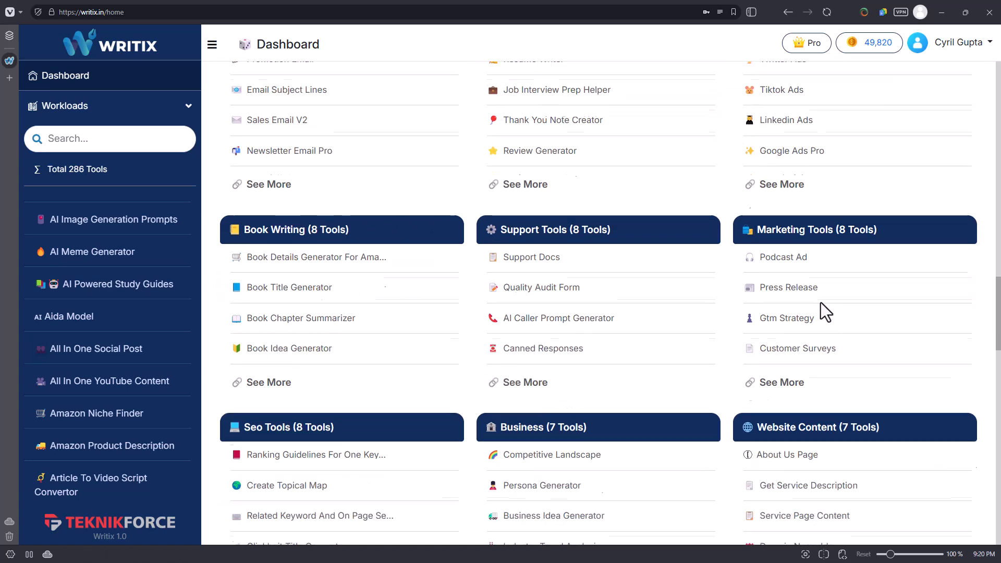
pyautogui.scroll(-2, 542, 396)
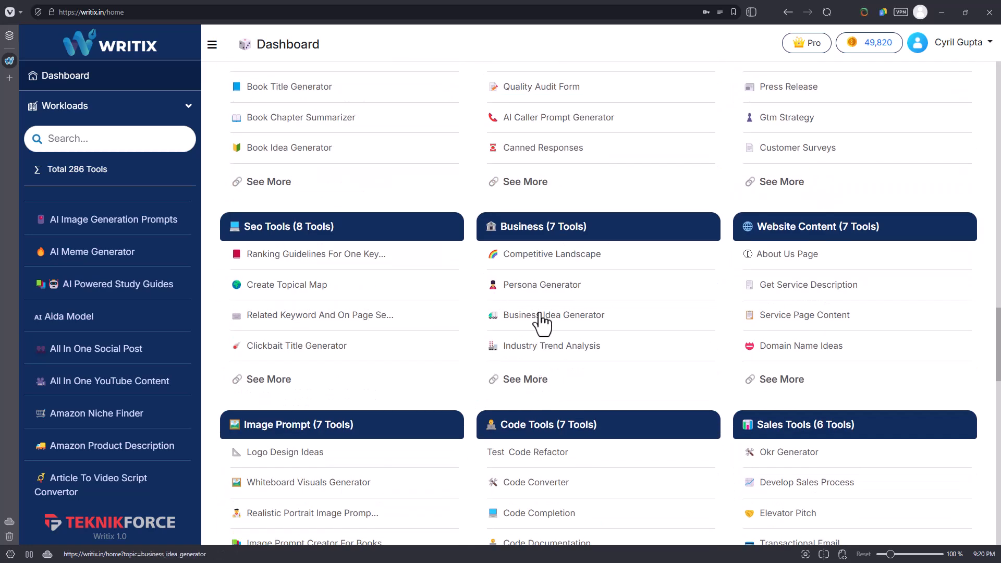
pyautogui.scroll(-2, 711, 308)
pyautogui.scroll(-1, 711, 308)
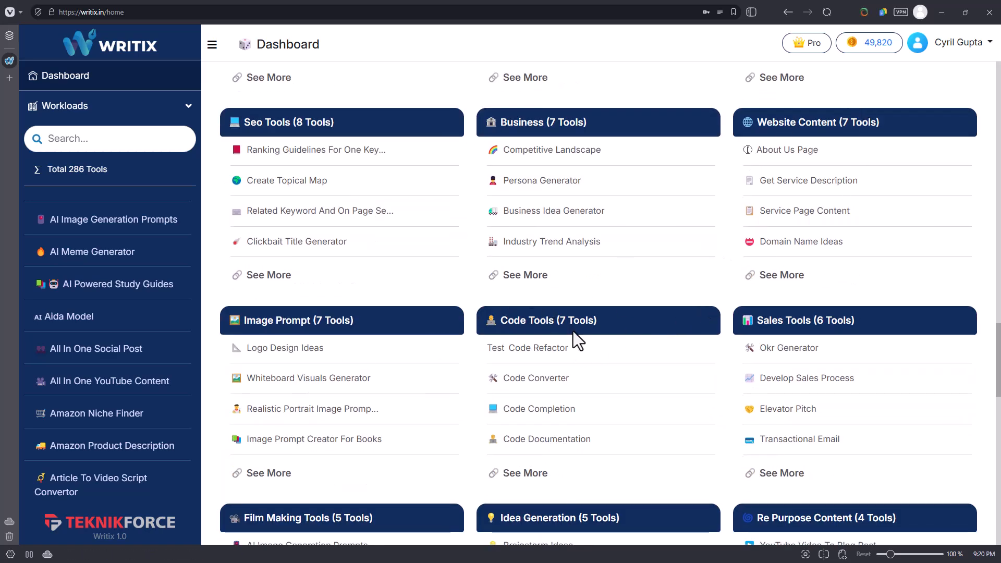
pyautogui.scroll(-3, 806, 423)
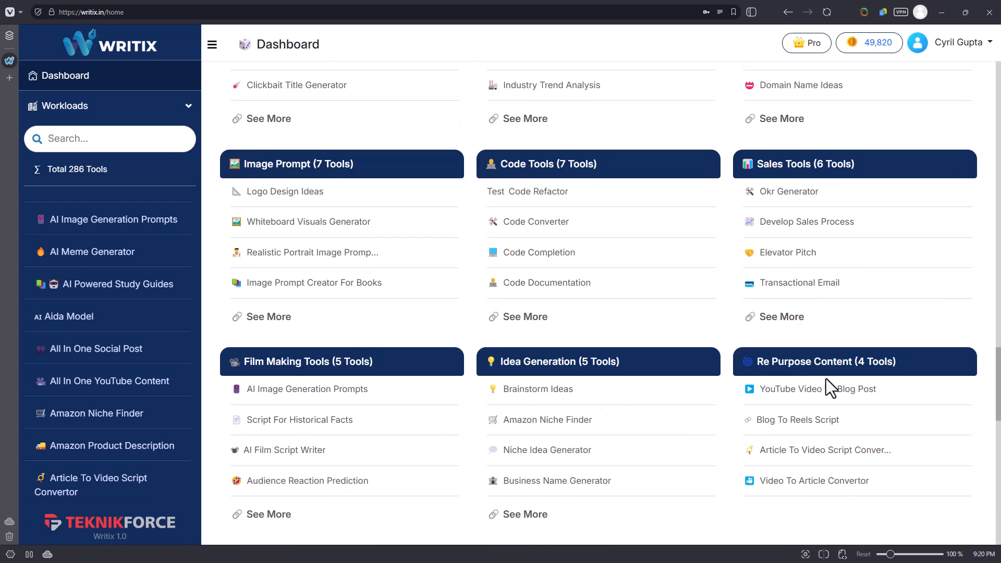
pyautogui.scroll(13, 825, 377)
pyautogui.scroll(2, 730, 453)
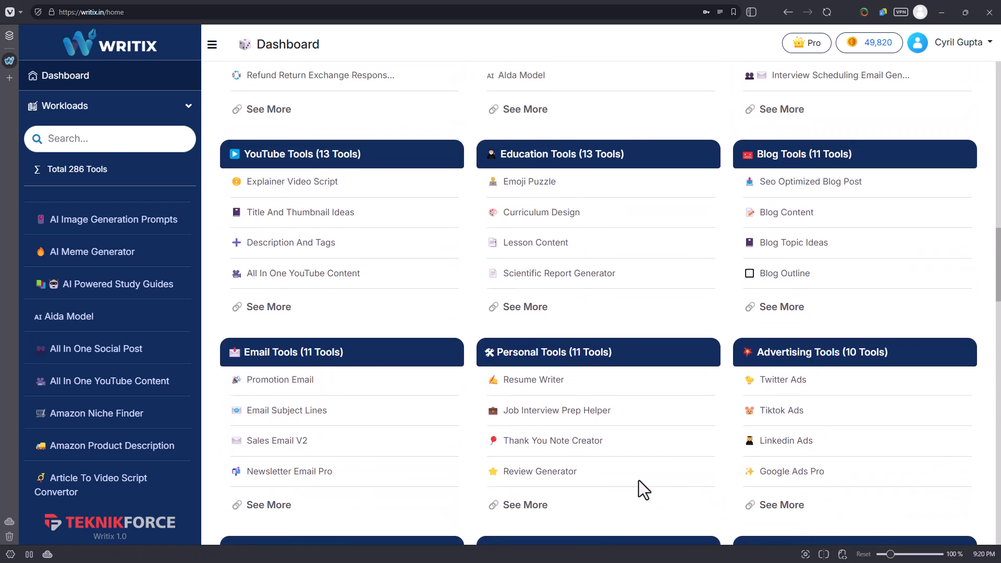
pyautogui.scroll(4, 610, 429)
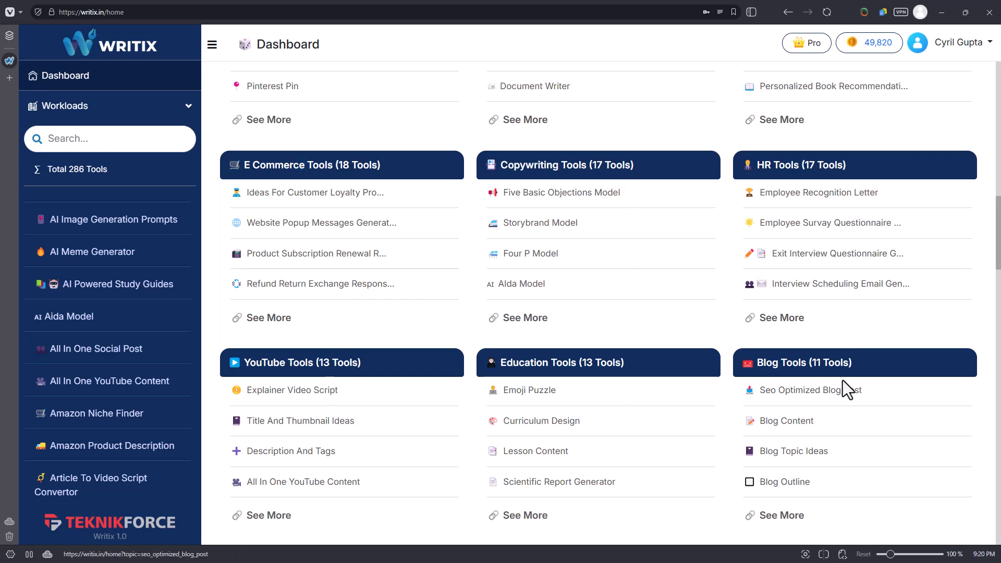
pyautogui.scroll(5, 842, 380)
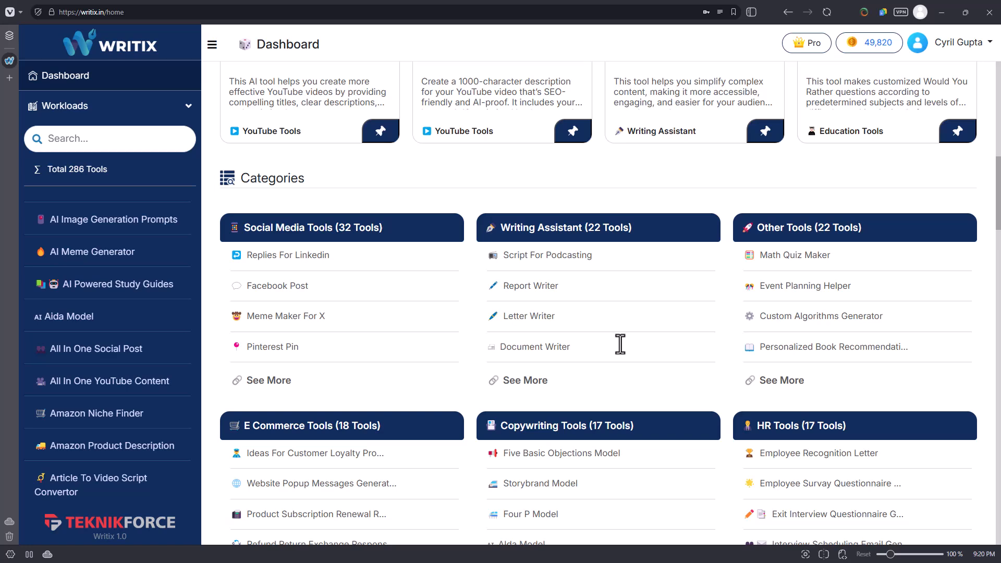
pyautogui.scroll(-4, 443, 402)
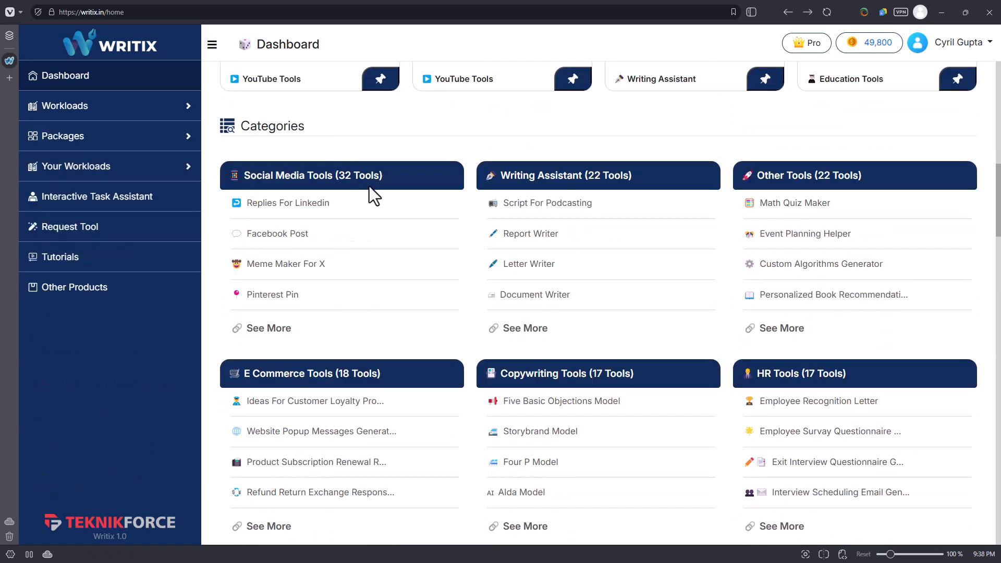
pyautogui.scroll(-4, 372, 198)
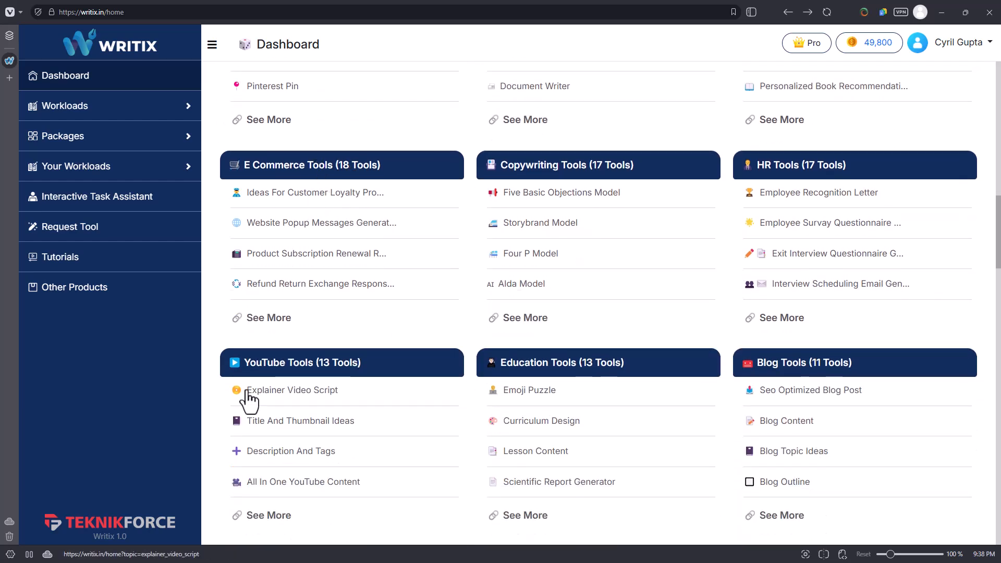
# Open the full E Commerce Tools category and look through its tool descriptions.
pyautogui.click(273, 318)
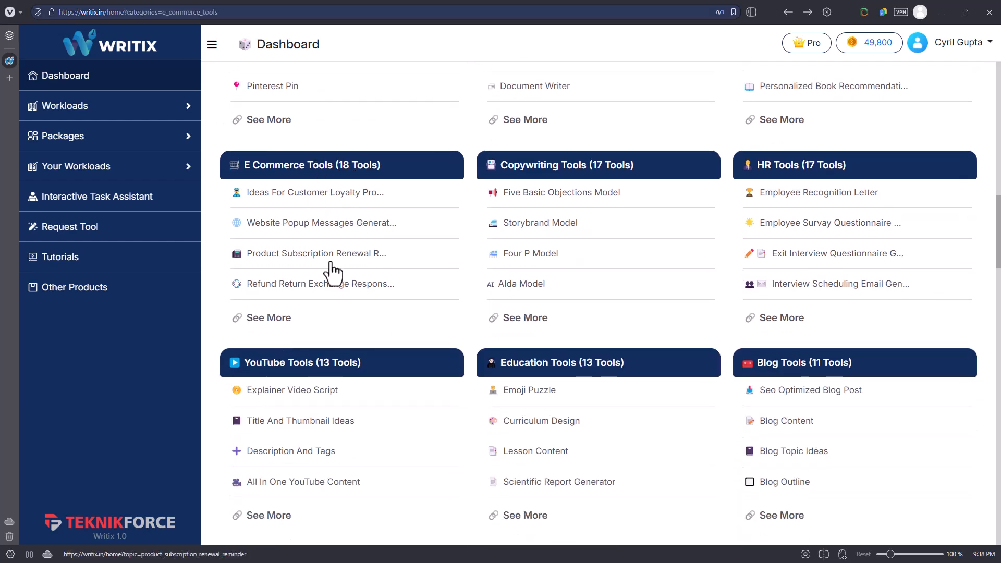
pyautogui.scroll(-12, 284, 313)
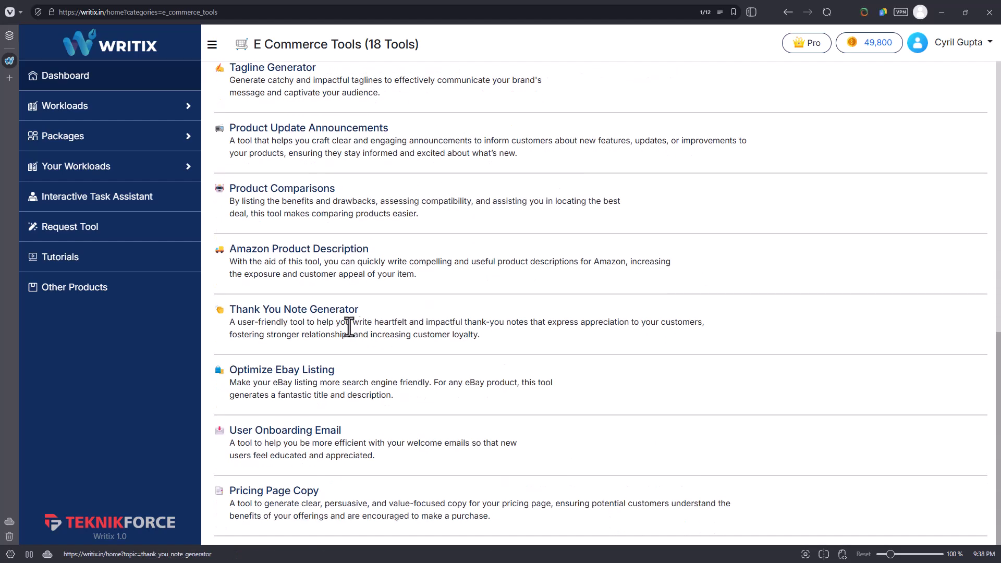
# Search the Workloads tools for "elevato" and open the Elevator Pitch tool.
pyautogui.click(114, 109)
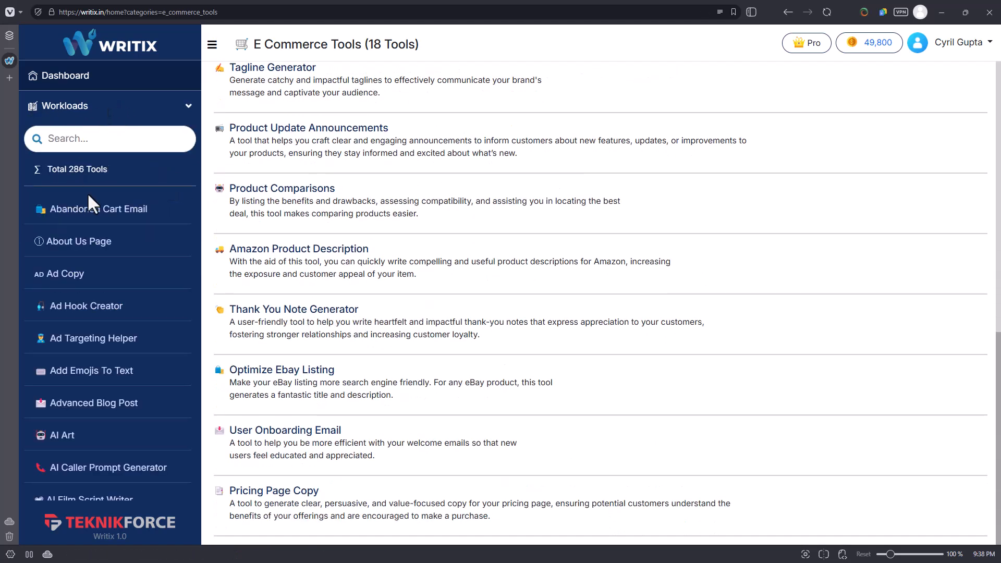
pyautogui.scroll(-9, 92, 274)
pyautogui.click(101, 139)
pyautogui.scroll(-6, 49, 291)
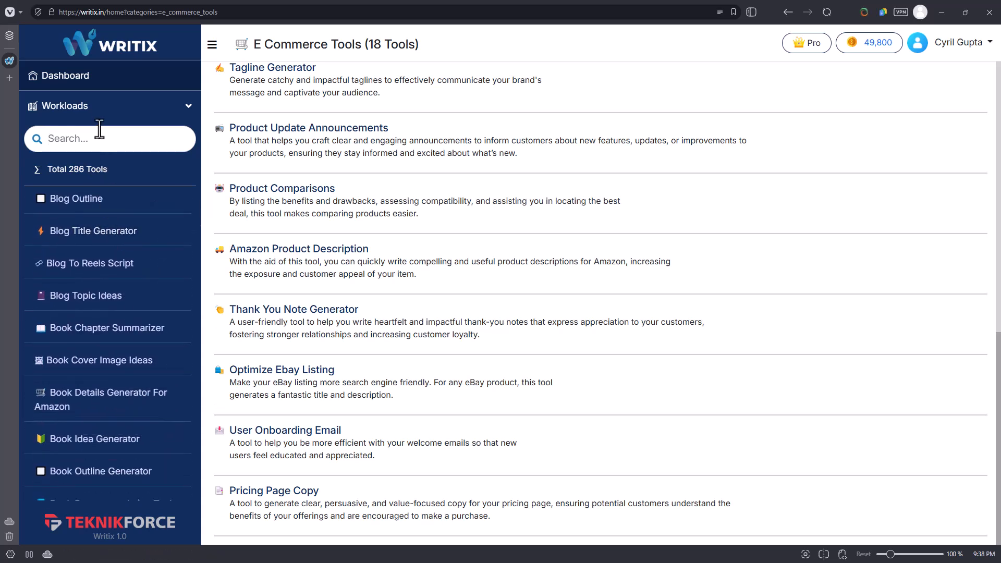
pyautogui.write('elevato')
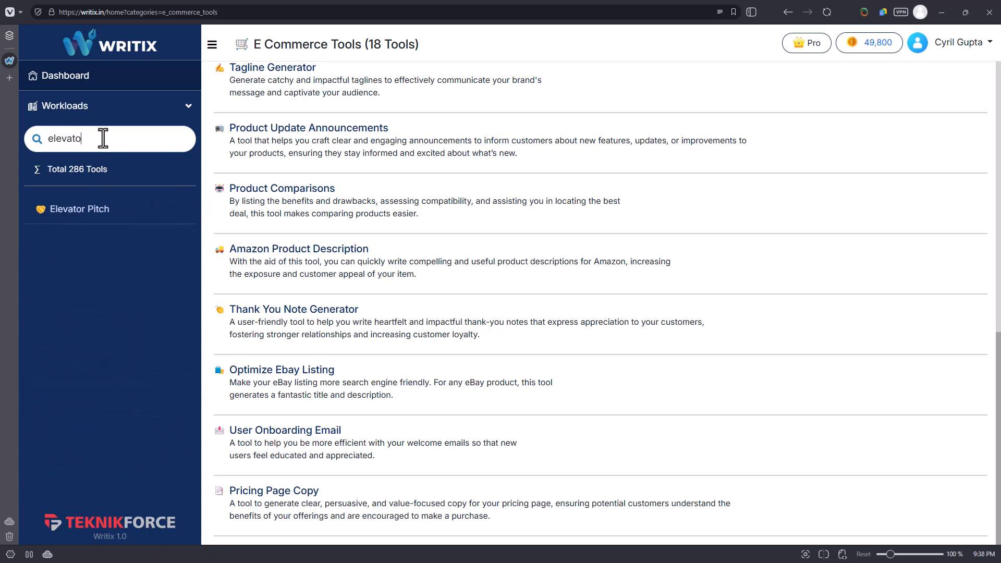
pyautogui.click(63, 211)
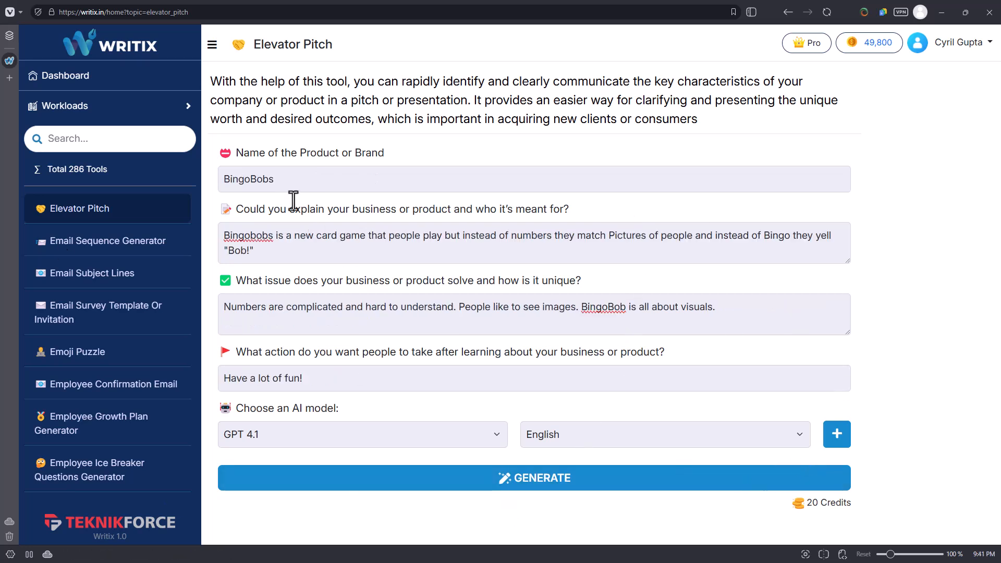
# Review the BingoBobs entries in each field of the Elevator Pitch form and the choice of AI models.
pyautogui.click(273, 177)
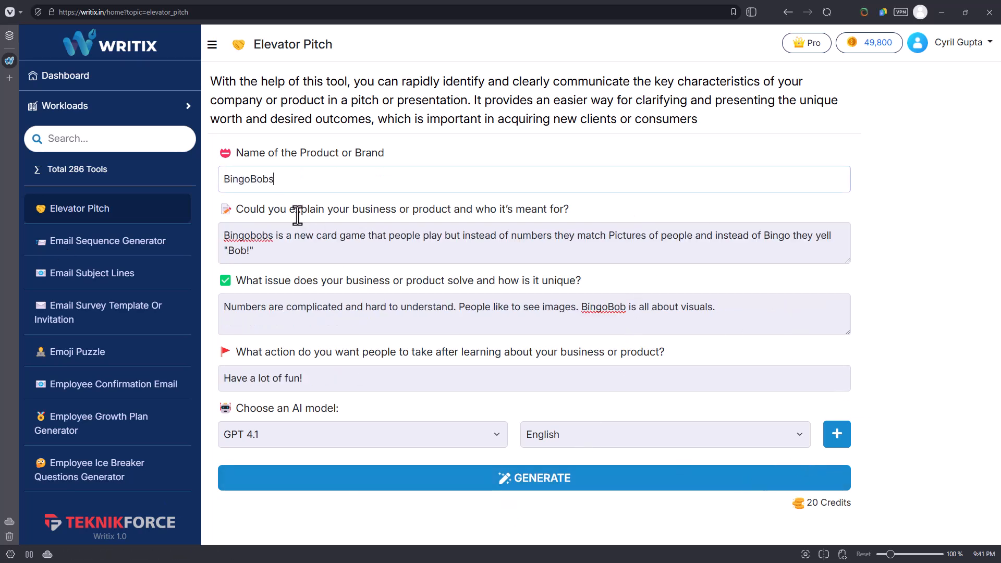
pyautogui.click(318, 252)
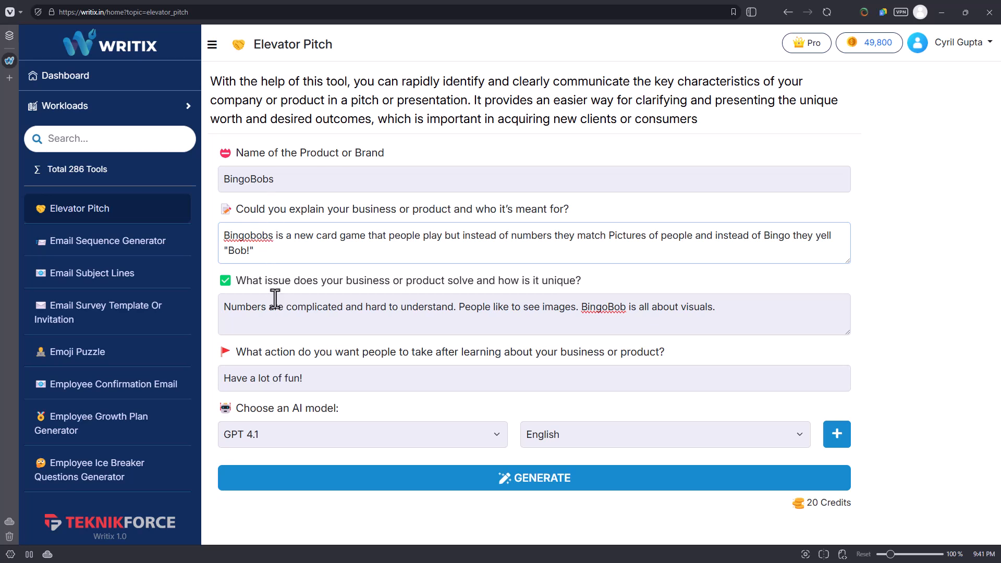
pyautogui.click(273, 310)
pyautogui.click(274, 251)
pyautogui.moveTo(306, 252); pyautogui.dragTo(217, 254)
pyautogui.click(343, 255)
pyautogui.click(291, 319)
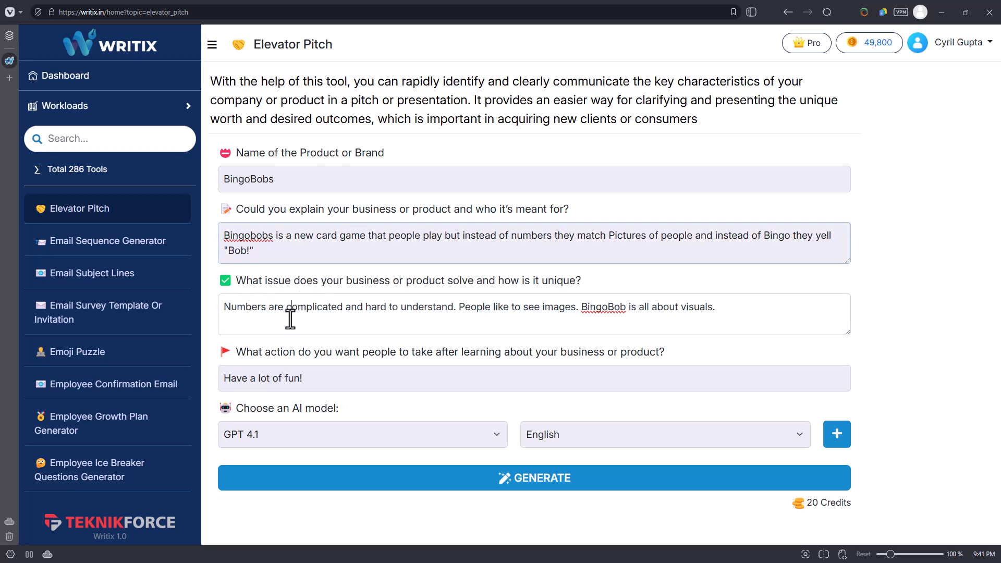
pyautogui.click(302, 393)
pyautogui.click(301, 431)
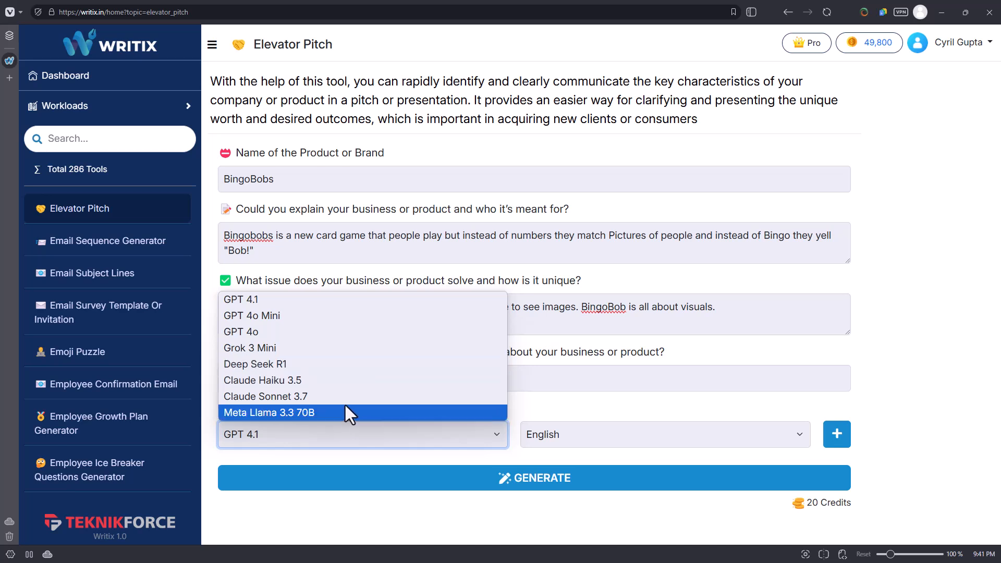
pyautogui.click(664, 404)
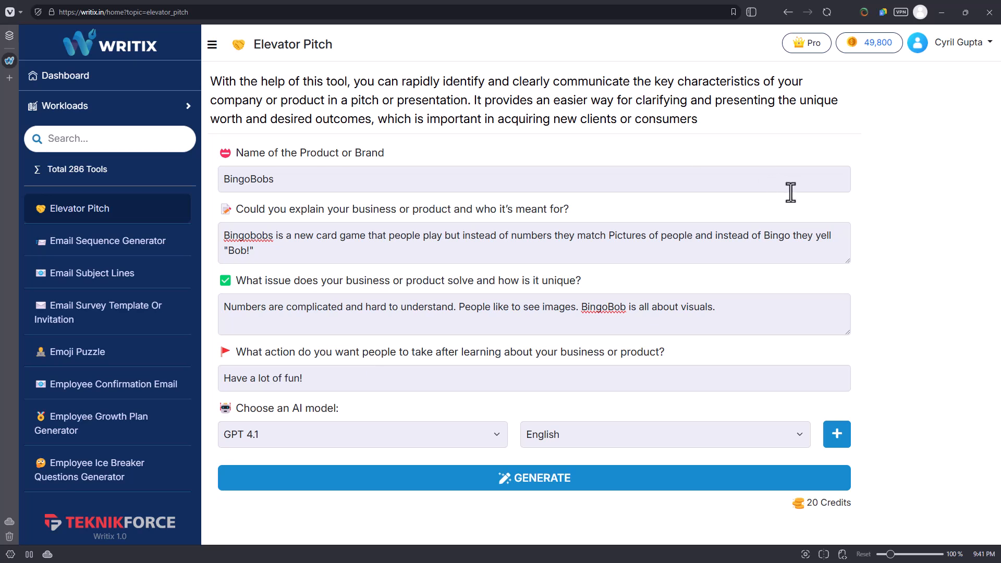
# Add Grok 3 Mini as a second AI model alongside GPT 4.1 and generate the elevator pitches.
pyautogui.click(837, 435)
pyautogui.scroll(-1, 570, 396)
pyautogui.click(374, 455)
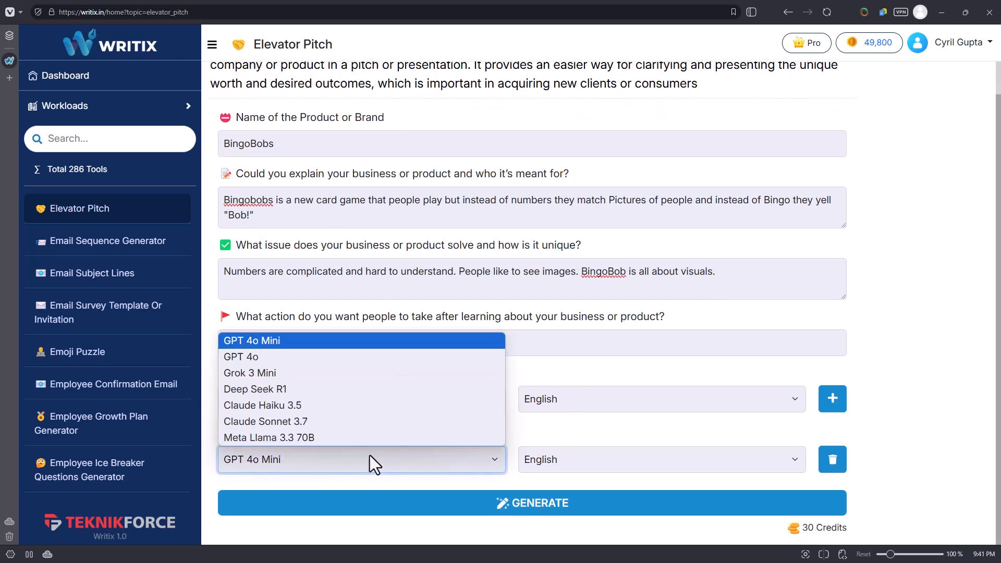
pyautogui.click(360, 367)
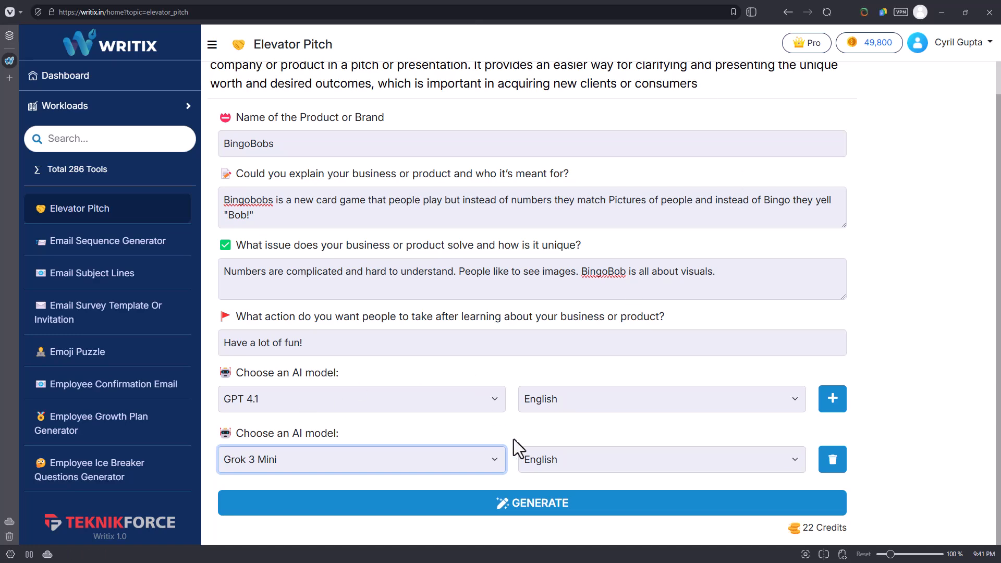
pyautogui.click(524, 514)
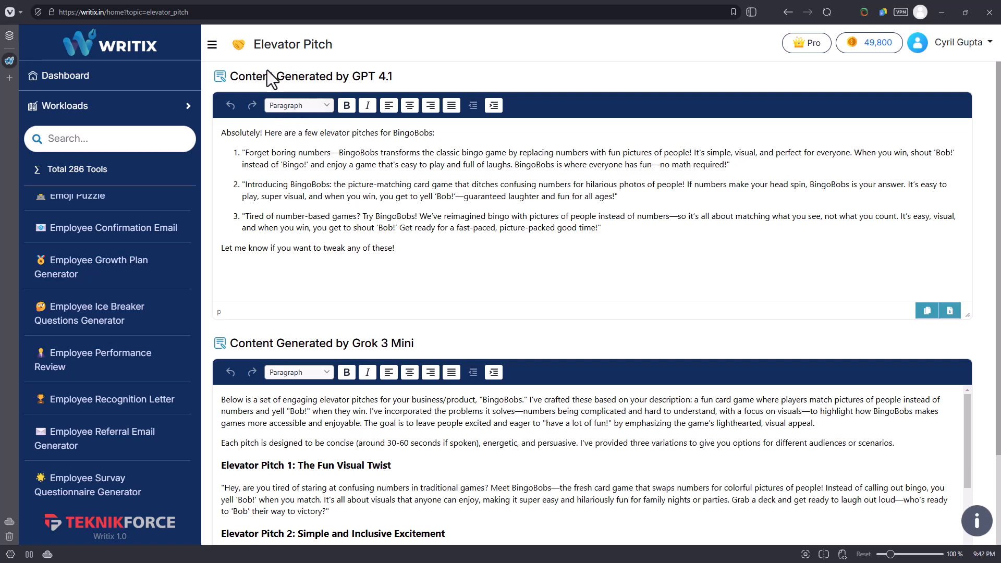
# Review and compare the BingoBobs elevator pitches generated by GPT 4.1 and Grok 3 Mini.
pyautogui.moveTo(306, 132); pyautogui.dragTo(326, 177)
pyautogui.click(402, 249)
pyautogui.click(537, 205)
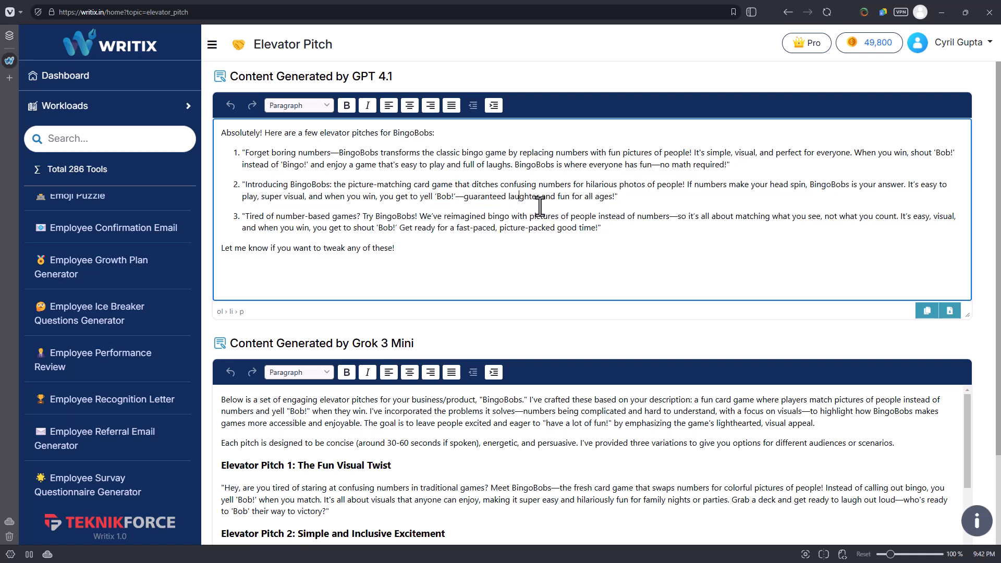
pyautogui.scroll(-1, 402, 347)
pyautogui.scroll(-1, 402, 347)
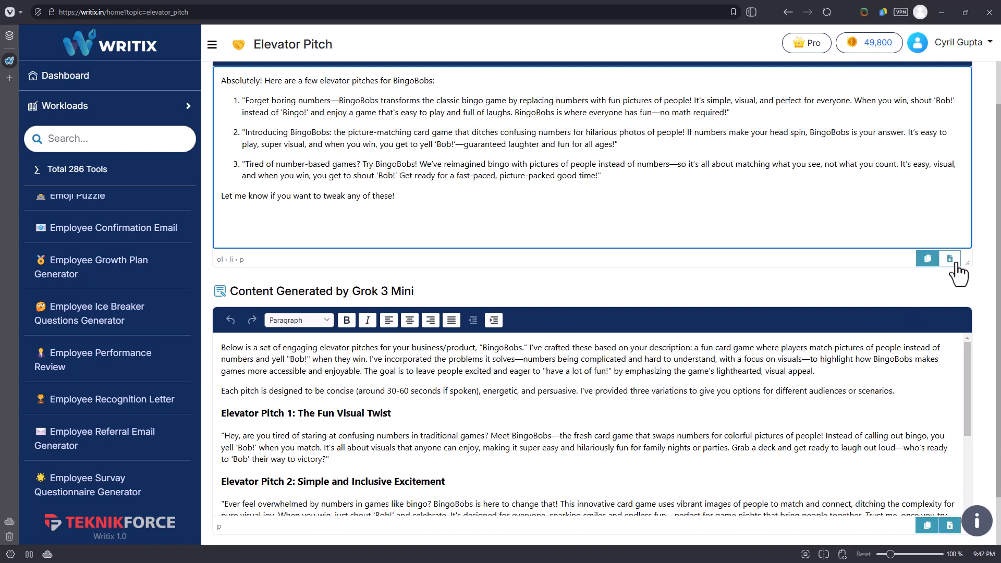
pyautogui.scroll(-2, 573, 323)
pyautogui.click(326, 329)
pyautogui.moveTo(325, 330); pyautogui.dragTo(393, 424)
pyautogui.click(394, 424)
pyautogui.scroll(-5, 395, 422)
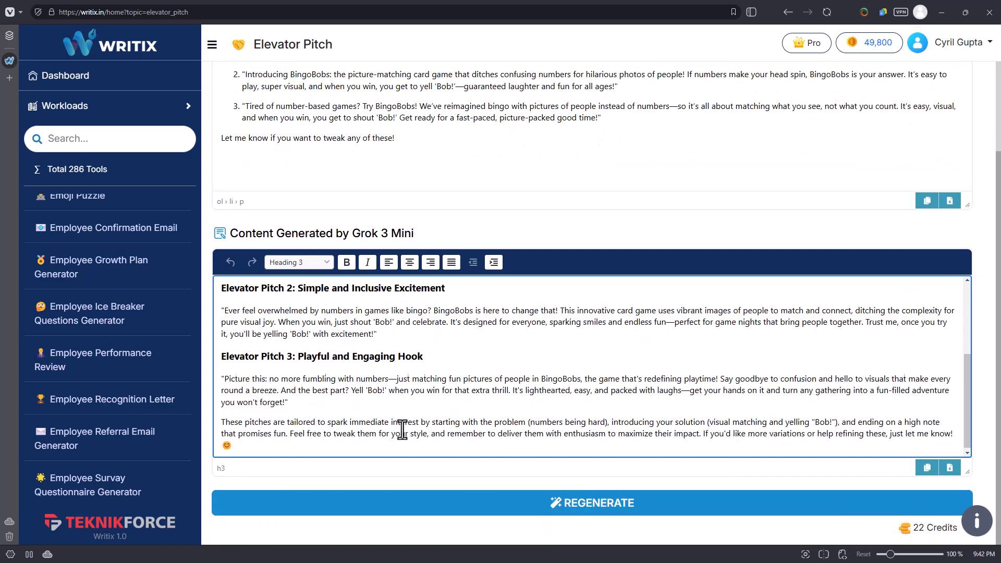
pyautogui.scroll(5, 395, 422)
pyautogui.scroll(4, 397, 250)
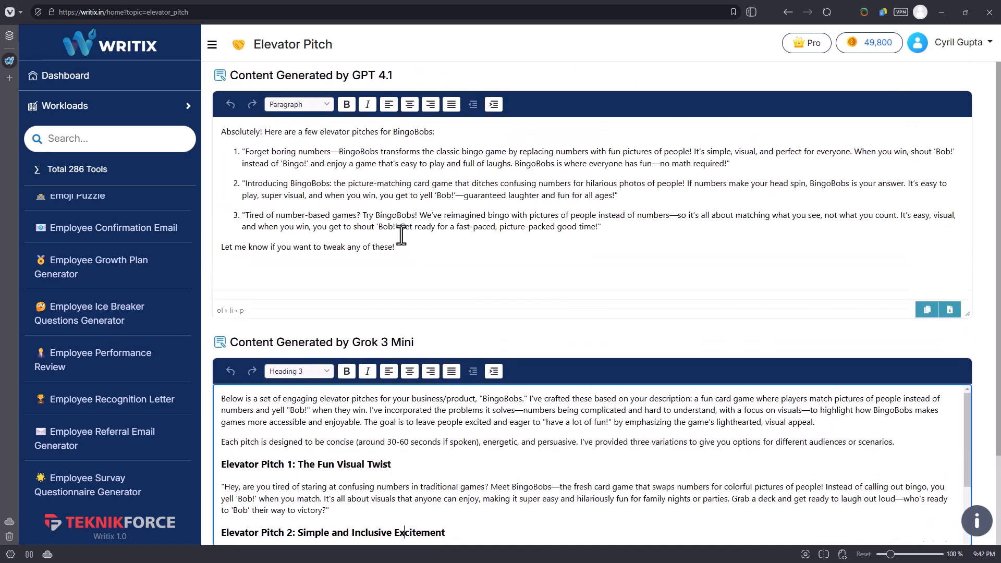
pyautogui.scroll(-4, 412, 240)
pyautogui.scroll(-5, 424, 358)
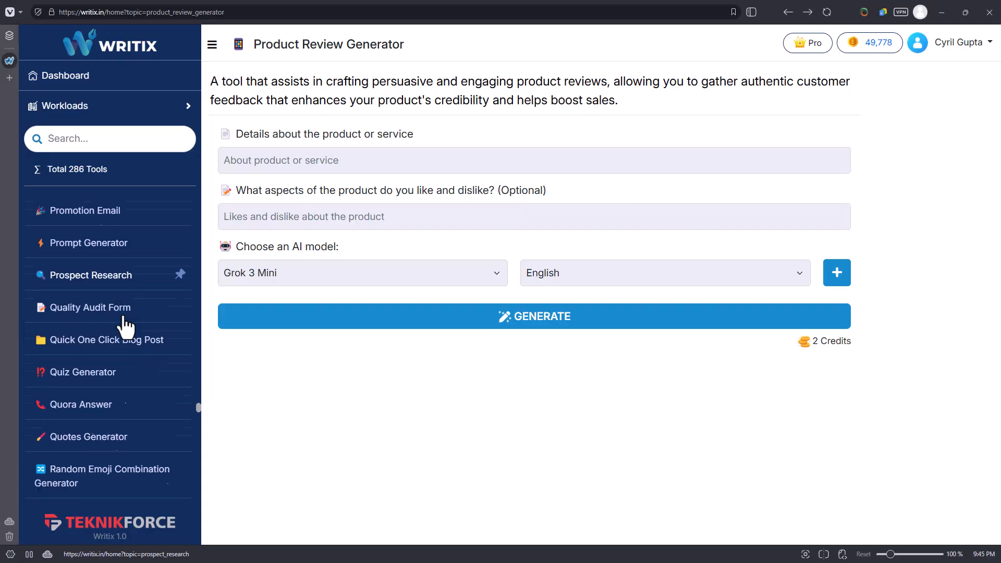
# Find the Quora Answer tool in the Workloads list and open it.
pyautogui.scroll(-2, 128, 292)
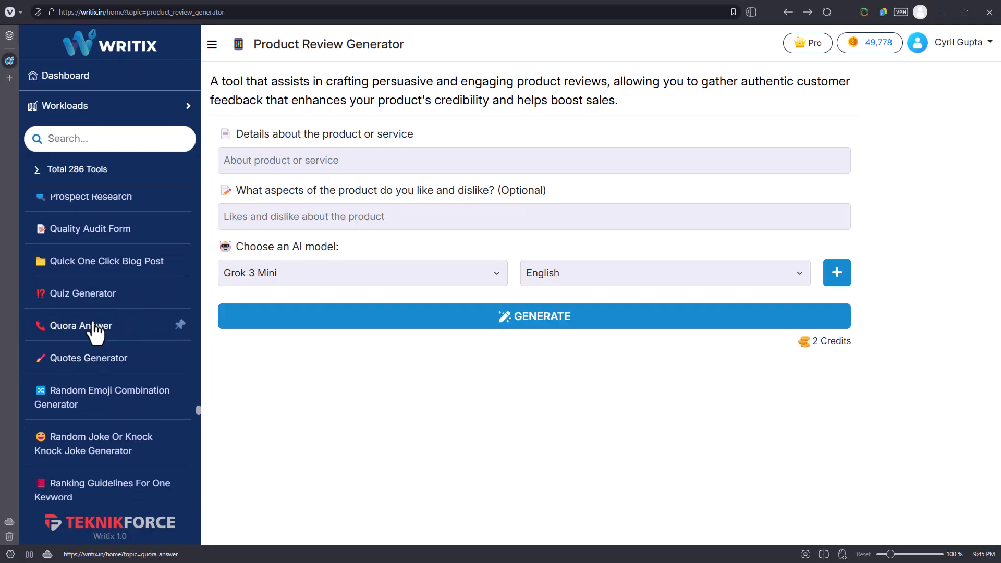
pyautogui.scroll(-1, 106, 360)
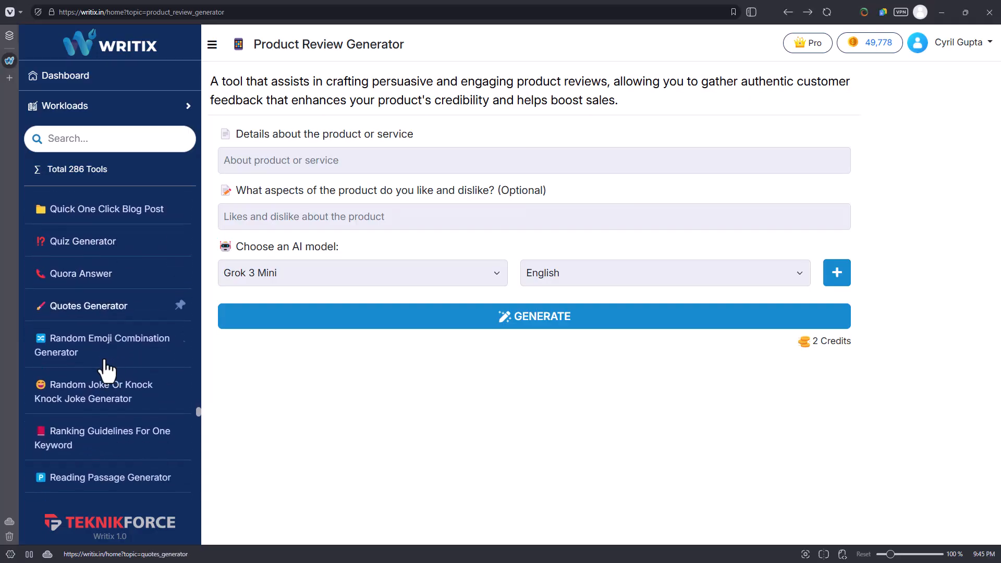
pyautogui.click(86, 270)
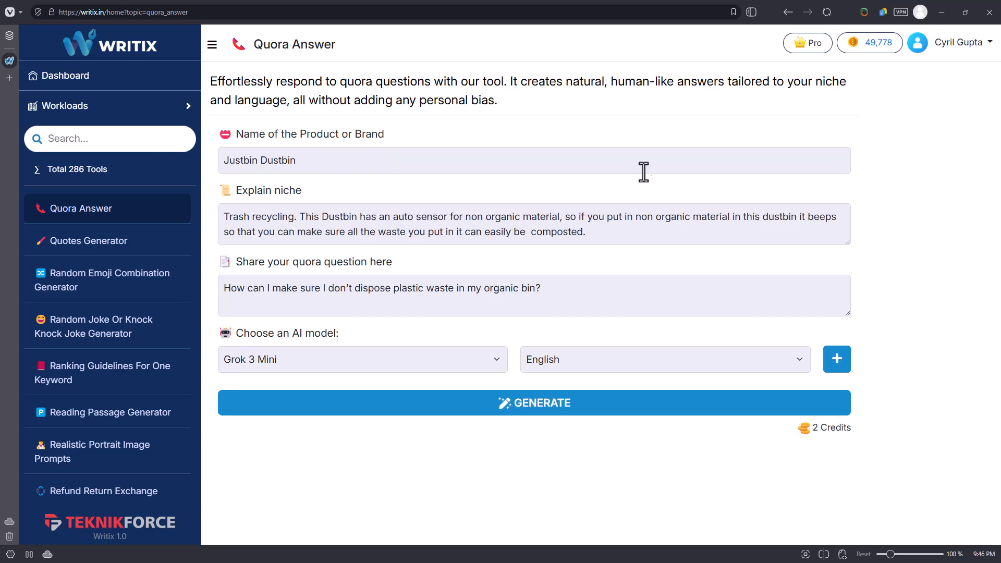
# Review the Justbin Dustbin brand name and the trash recycling niche description in the Quora Answer form.
pyautogui.moveTo(351, 161); pyautogui.dragTo(212, 190)
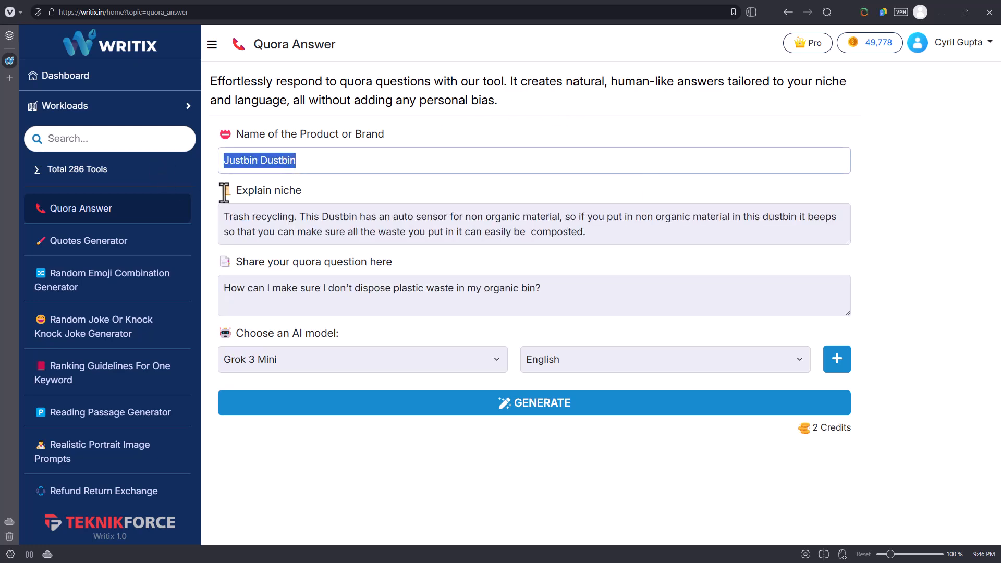
pyautogui.moveTo(341, 221); pyautogui.dragTo(469, 239)
pyautogui.click(477, 240)
pyautogui.moveTo(586, 236); pyautogui.dragTo(301, 218)
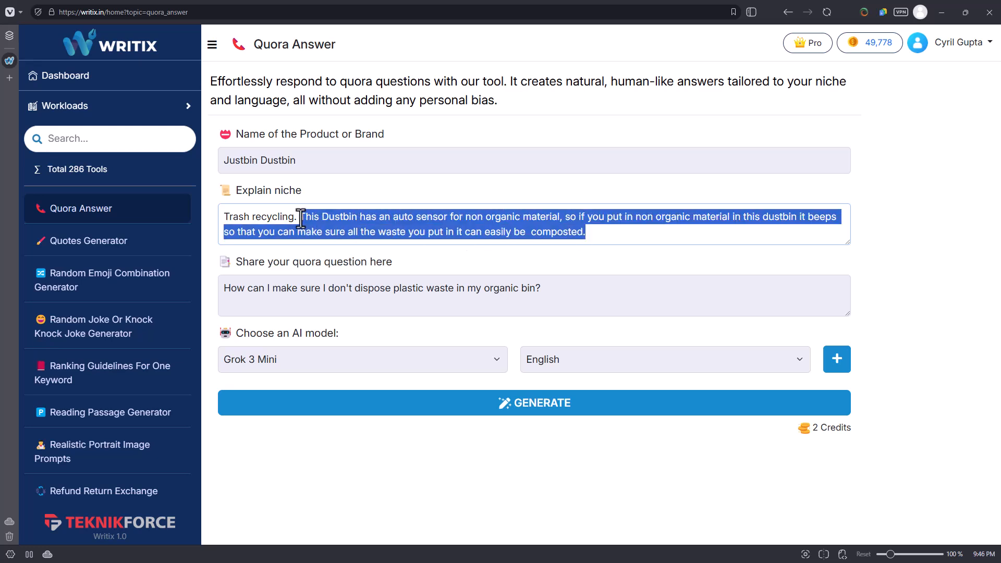
pyautogui.click(263, 161)
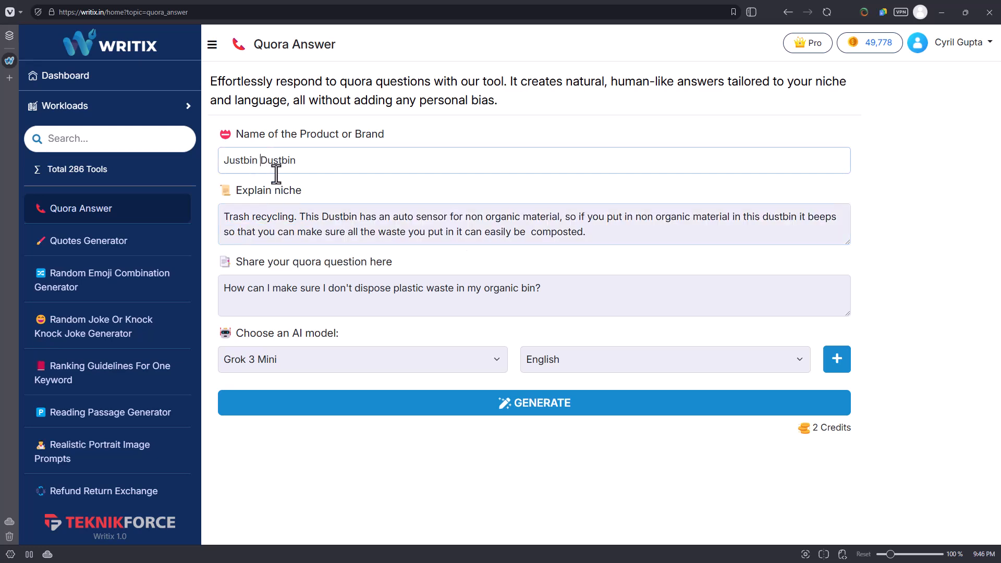
pyautogui.click(359, 231)
pyautogui.click(398, 218)
pyautogui.moveTo(411, 224); pyautogui.dragTo(535, 224)
pyautogui.click(539, 227)
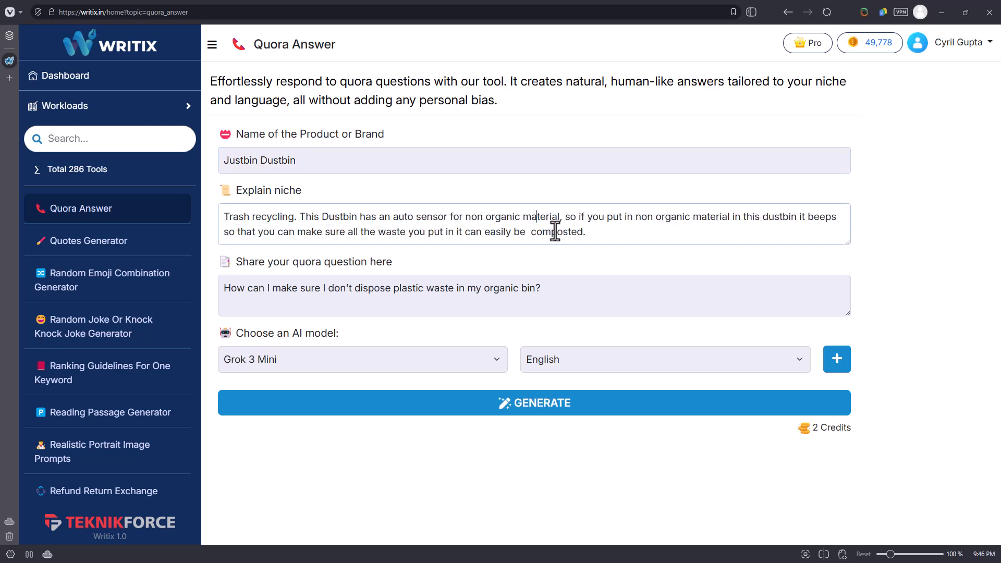
pyautogui.click(577, 232)
# Review the Quora question about plastic waste in the organic bin, and recheck the brand and niche entries.
pyautogui.moveTo(242, 287); pyautogui.dragTo(321, 290)
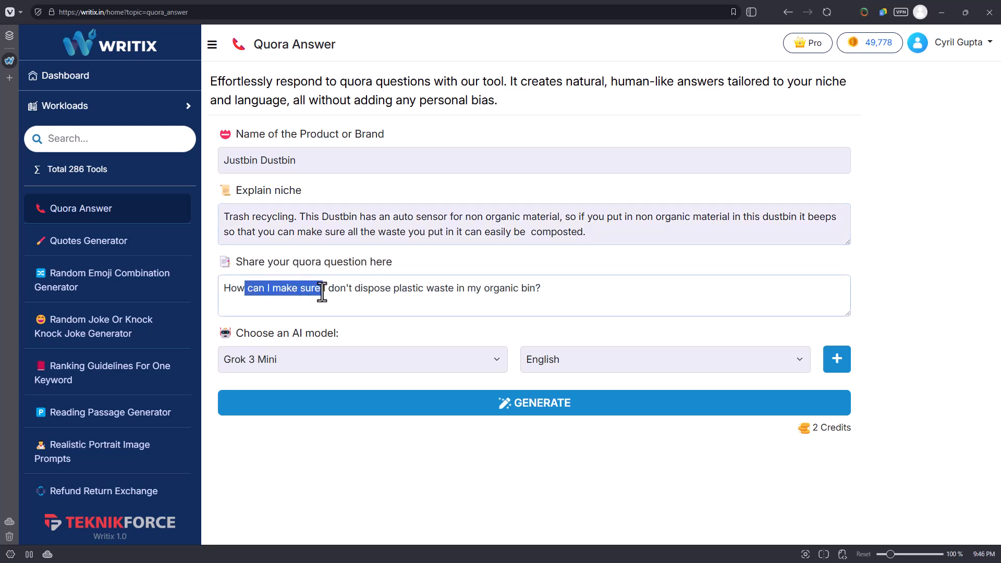
pyautogui.click(320, 290)
pyautogui.moveTo(238, 290); pyautogui.dragTo(513, 295)
pyautogui.click(553, 303)
pyautogui.hotkey('ctrl', 'z')
pyautogui.click(555, 303)
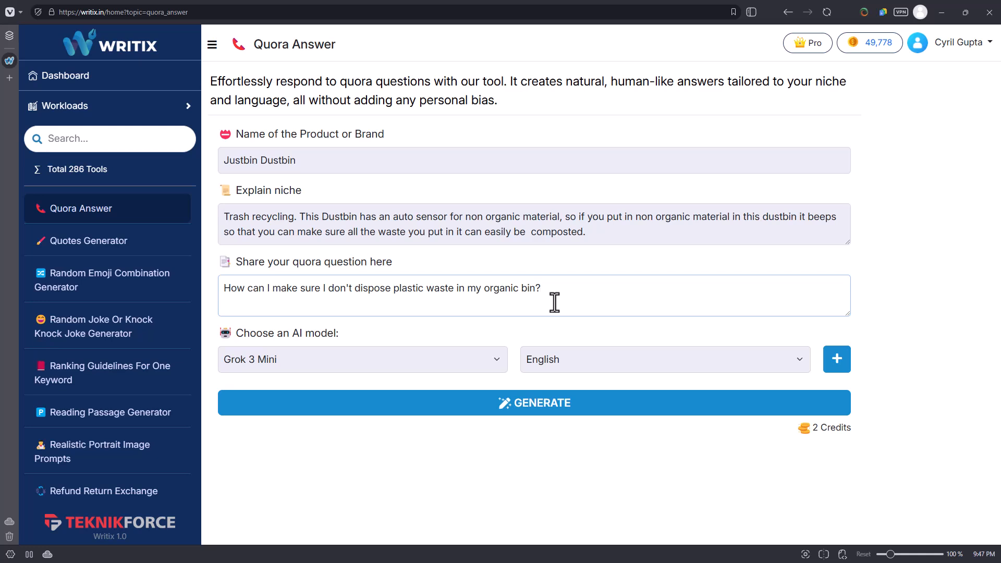
pyautogui.click(463, 162)
pyautogui.click(485, 216)
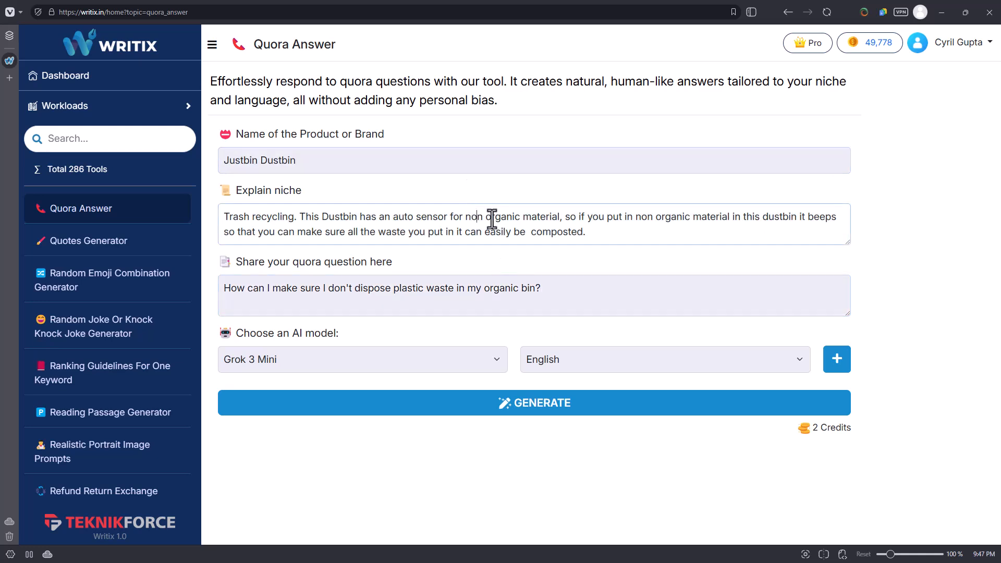
pyautogui.click(607, 228)
# Check the AI model and language choices, and generate the Quora answer with Grok 3 Mini in English.
pyautogui.click(467, 358)
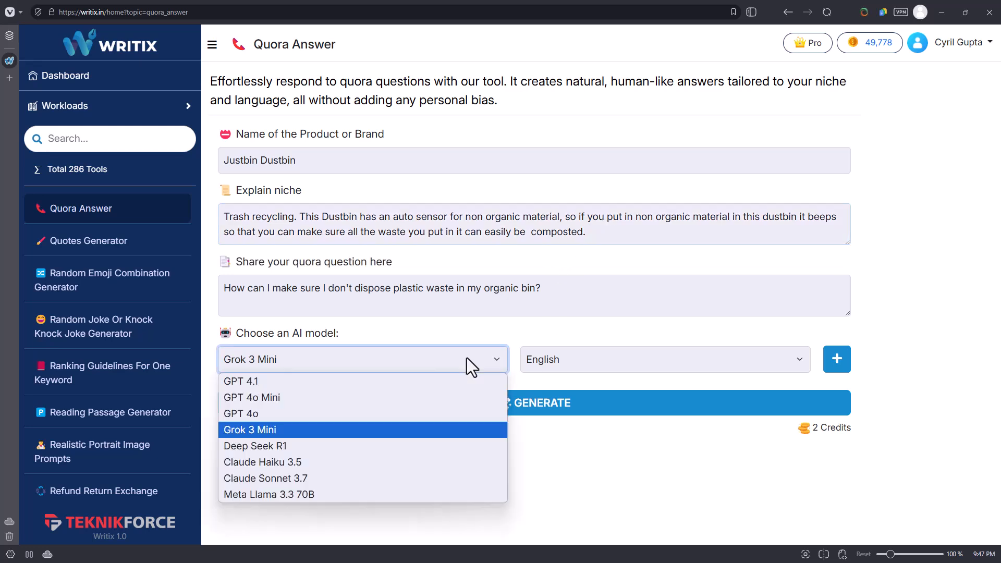
pyautogui.click(467, 357)
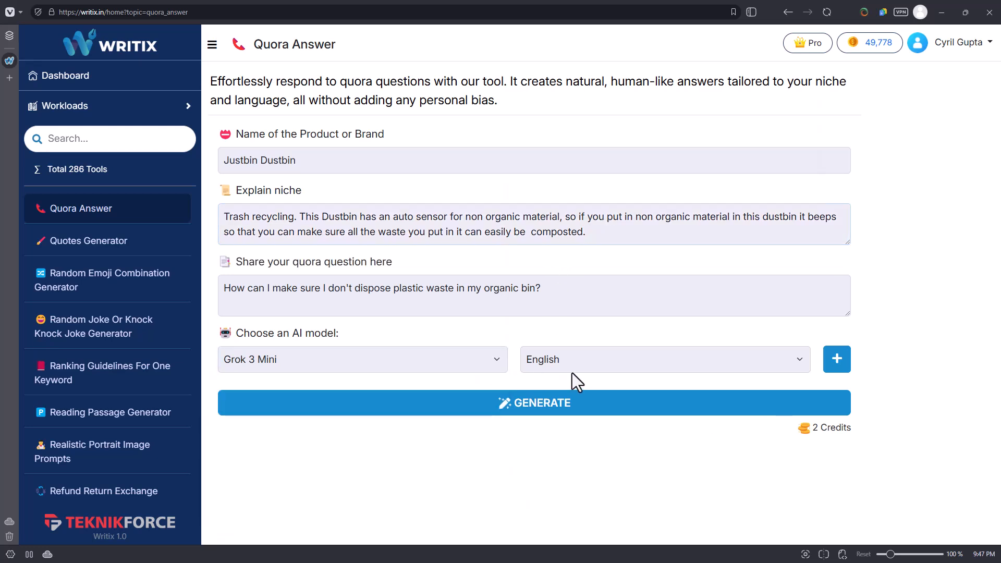
pyautogui.click(574, 365)
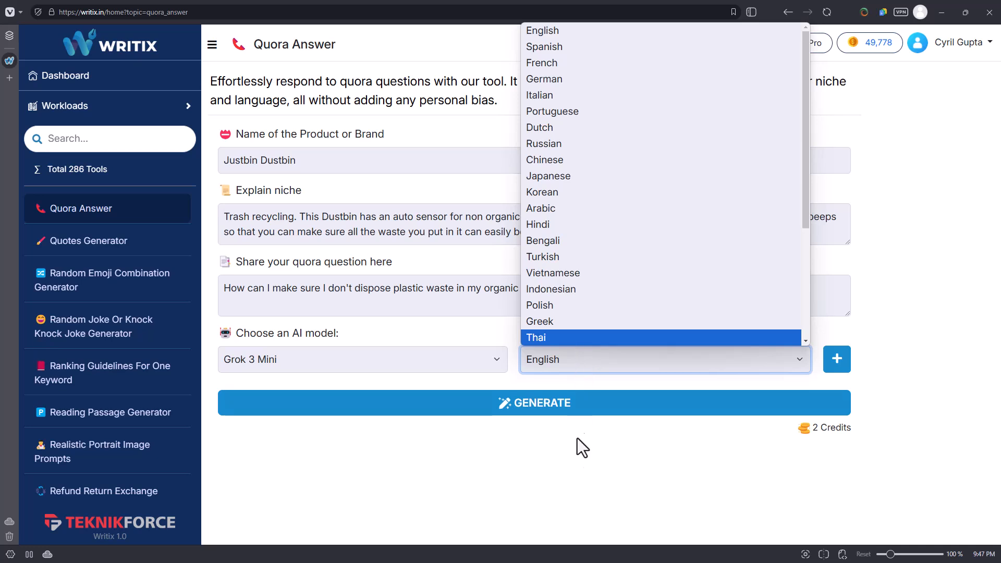
pyautogui.click(632, 518)
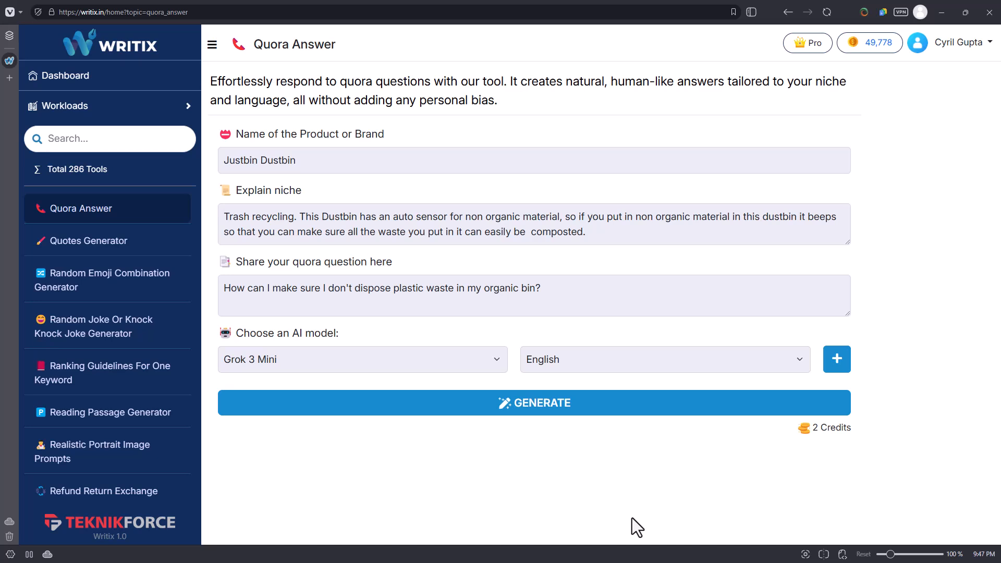
pyautogui.click(565, 411)
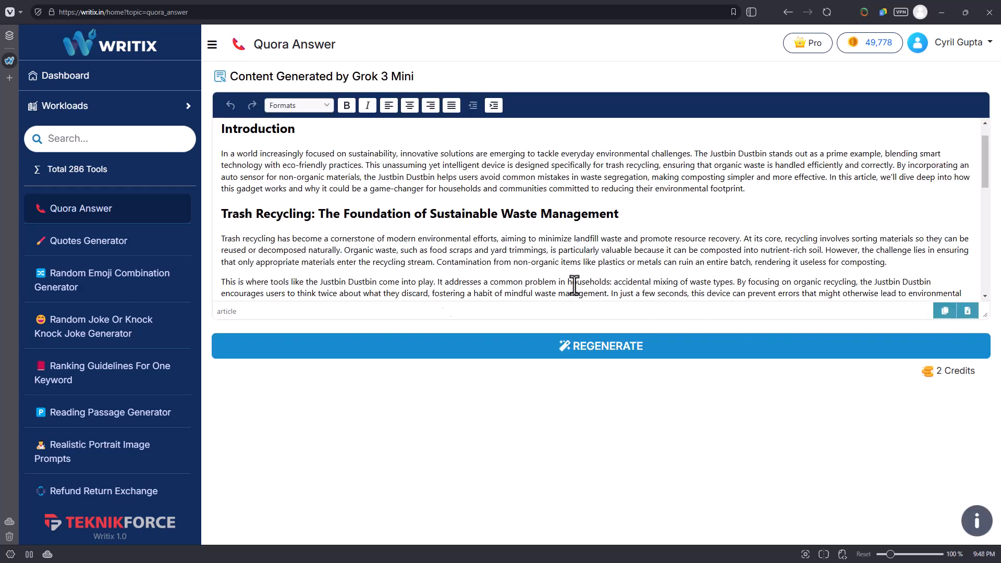
# Read through the generated Justbin Dustbin answer, including its conclusion and its section on everyday benefits.
pyautogui.scroll(-5, 732, 176)
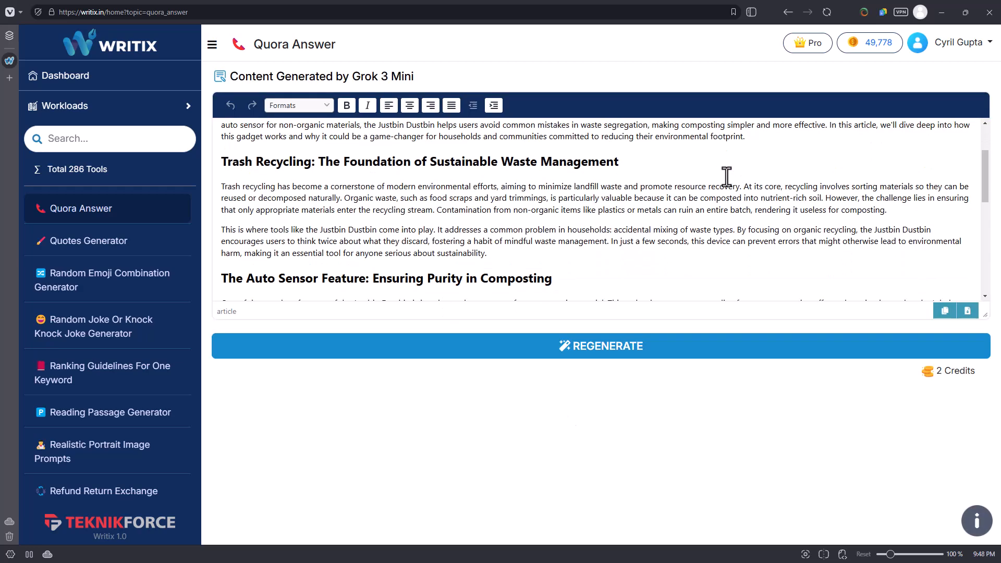
pyautogui.scroll(-3, 532, 185)
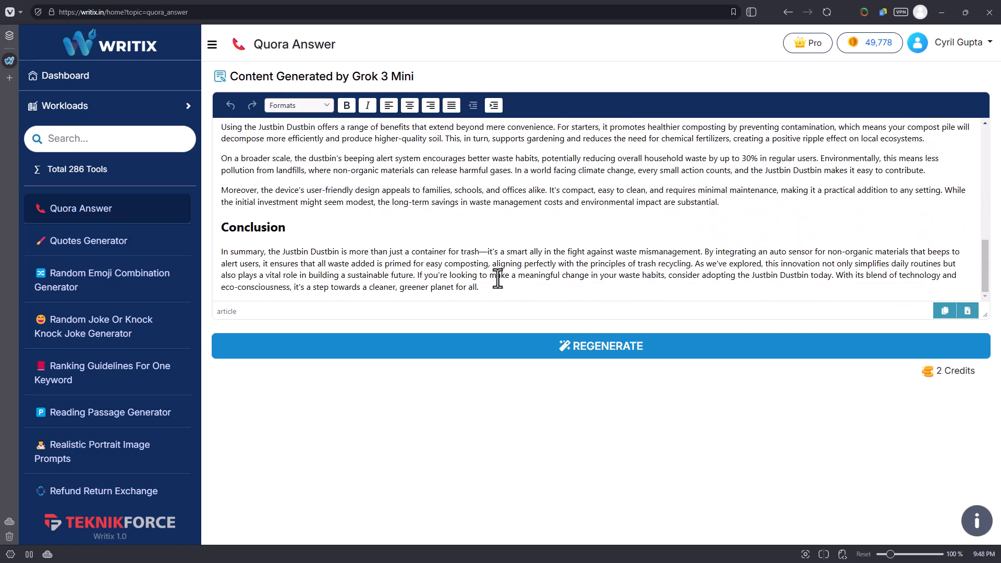
pyautogui.scroll(2, 498, 278)
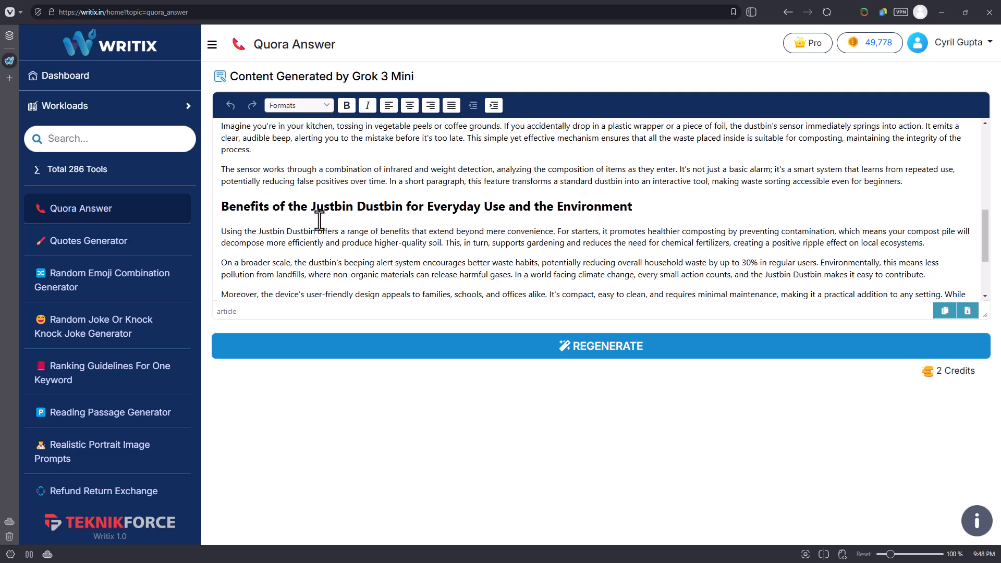
pyautogui.moveTo(318, 231); pyautogui.dragTo(368, 231)
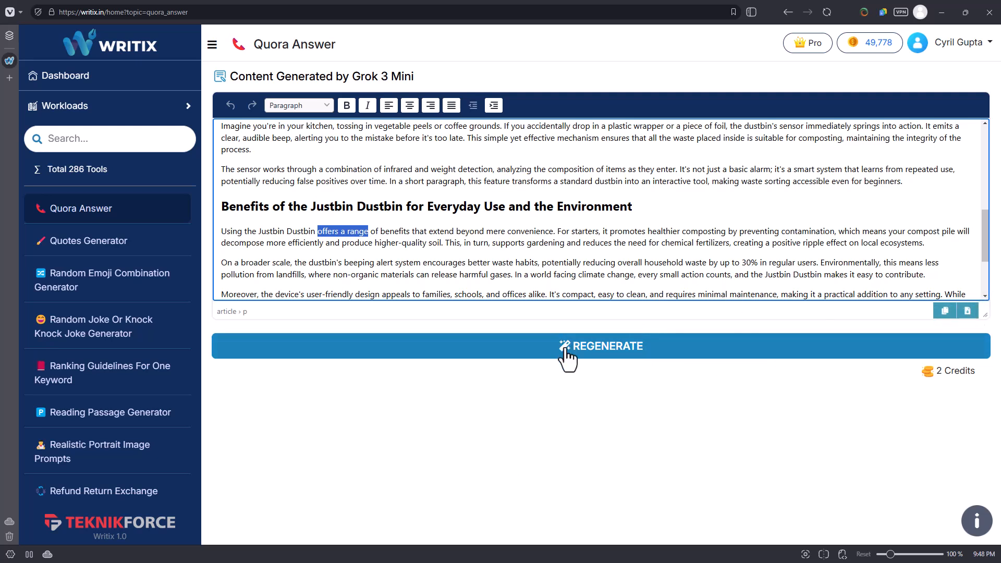
# Browse the Workloads tool list, examining the social reply, resume, script, LinkedIn, interview and Instagram tools.
pyautogui.scroll(-2, 167, 292)
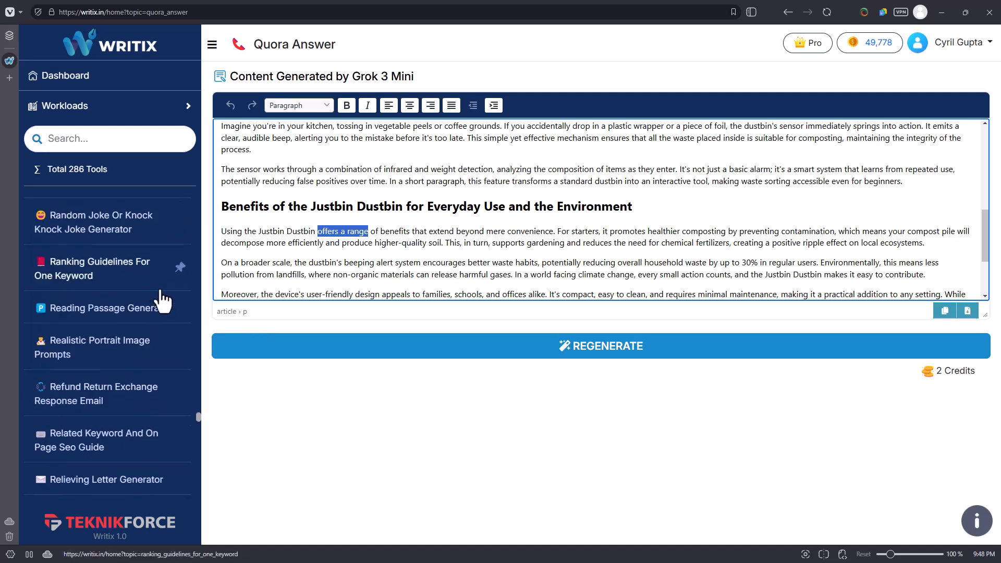
pyautogui.scroll(-6, 156, 298)
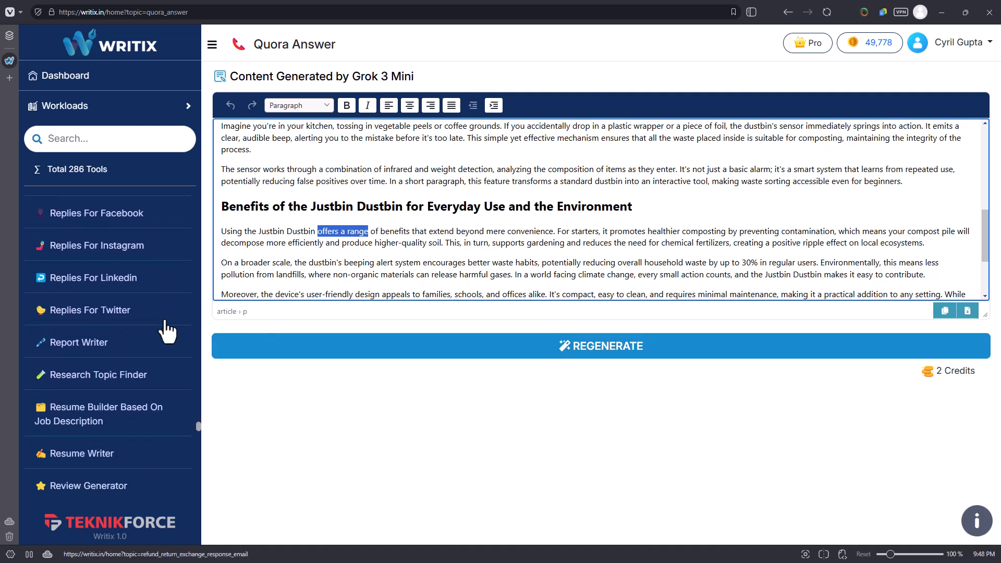
pyautogui.scroll(-2, 108, 279)
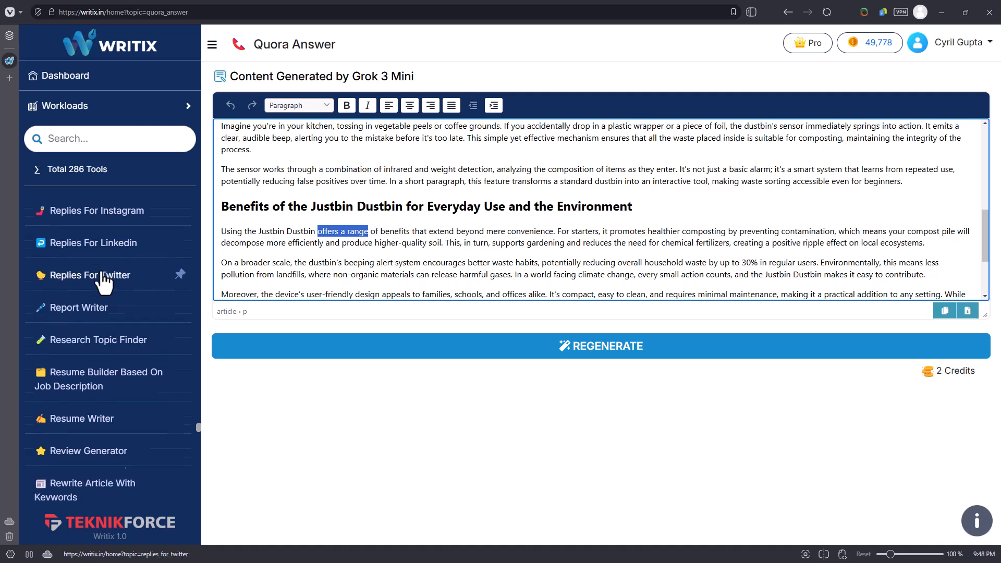
pyautogui.scroll(-1, 107, 308)
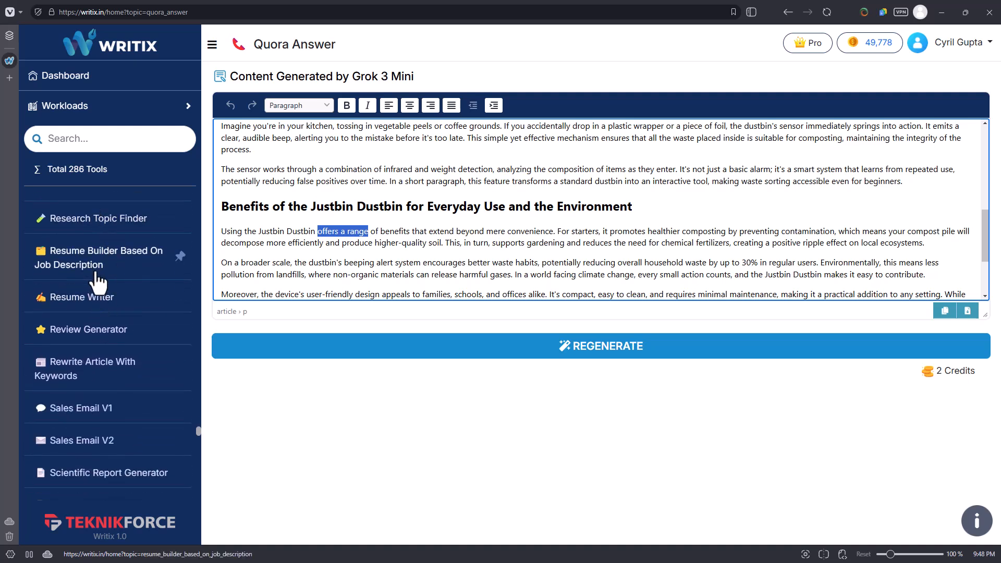
pyautogui.scroll(-1, 100, 326)
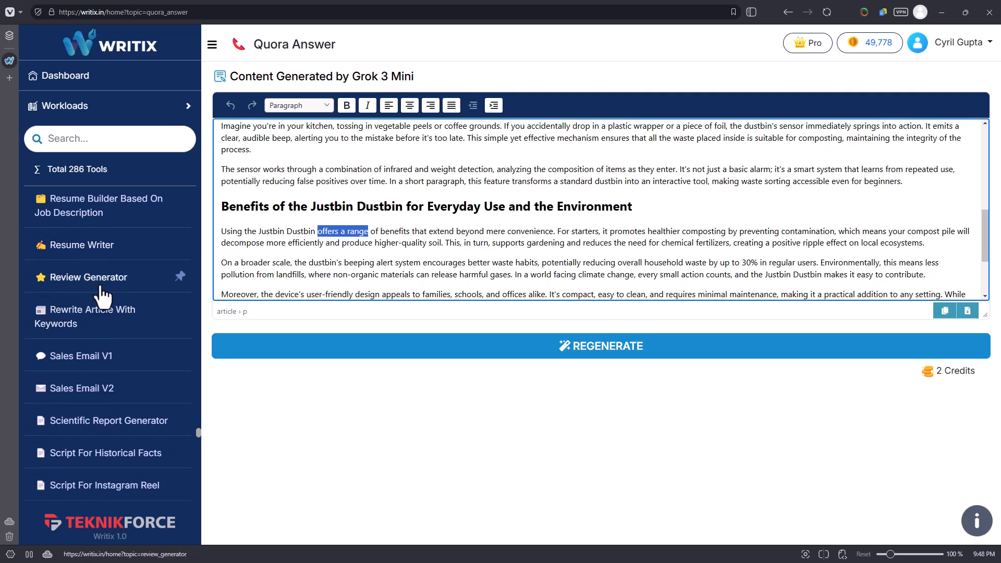
pyautogui.scroll(-2, 105, 334)
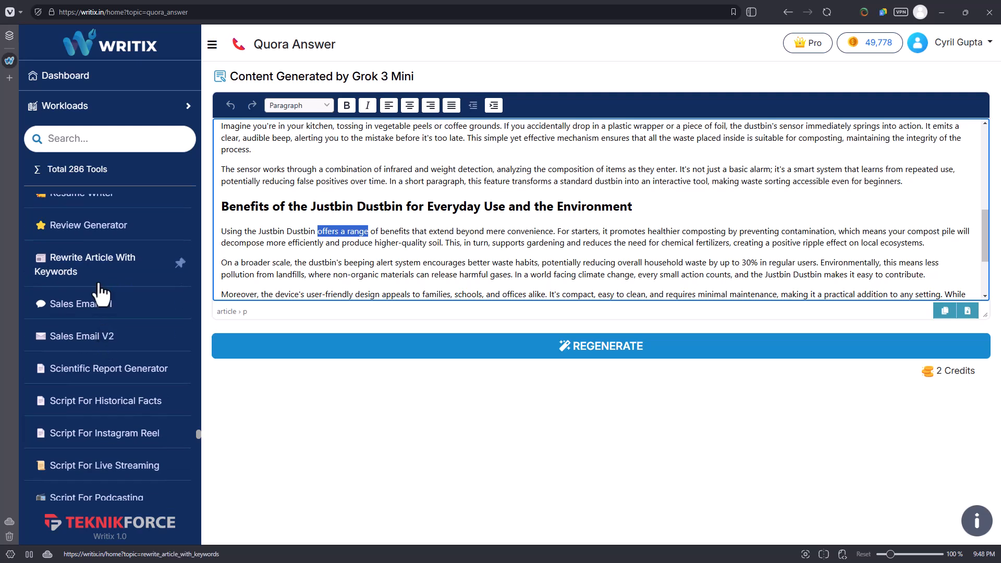
pyautogui.scroll(-2, 109, 328)
pyautogui.scroll(-1, 126, 307)
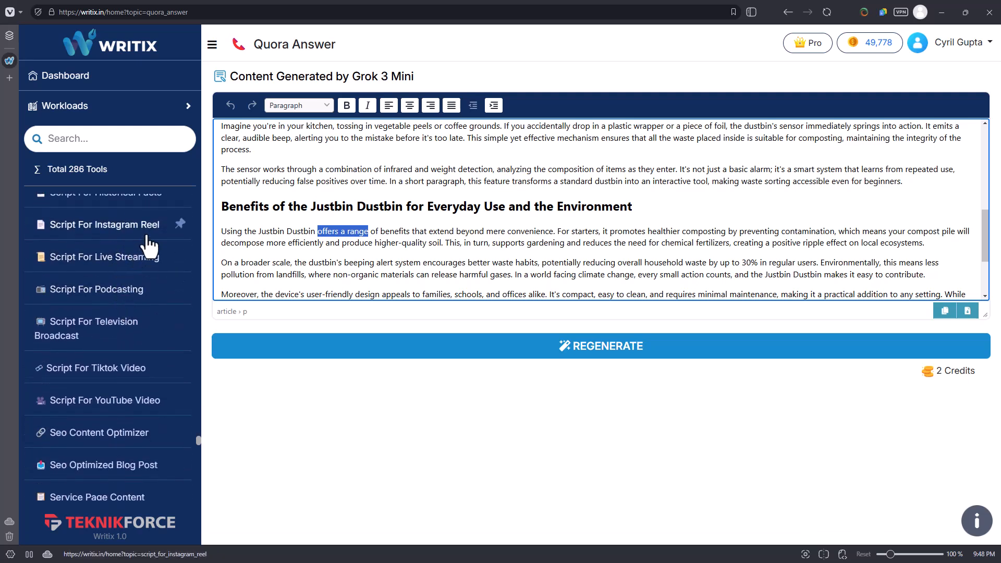
pyautogui.scroll(-1, 138, 282)
pyautogui.scroll(20, 152, 406)
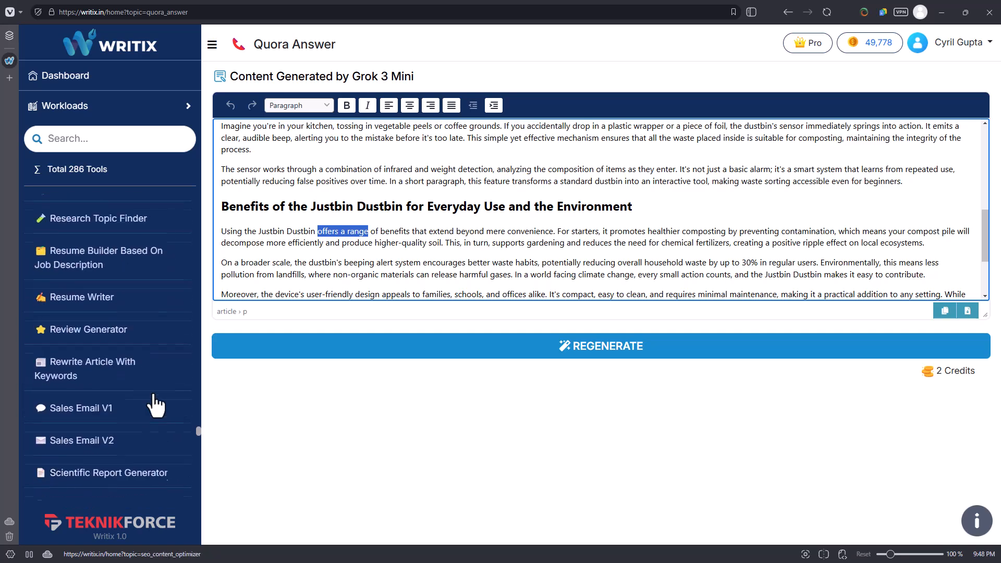
pyautogui.scroll(15, 154, 404)
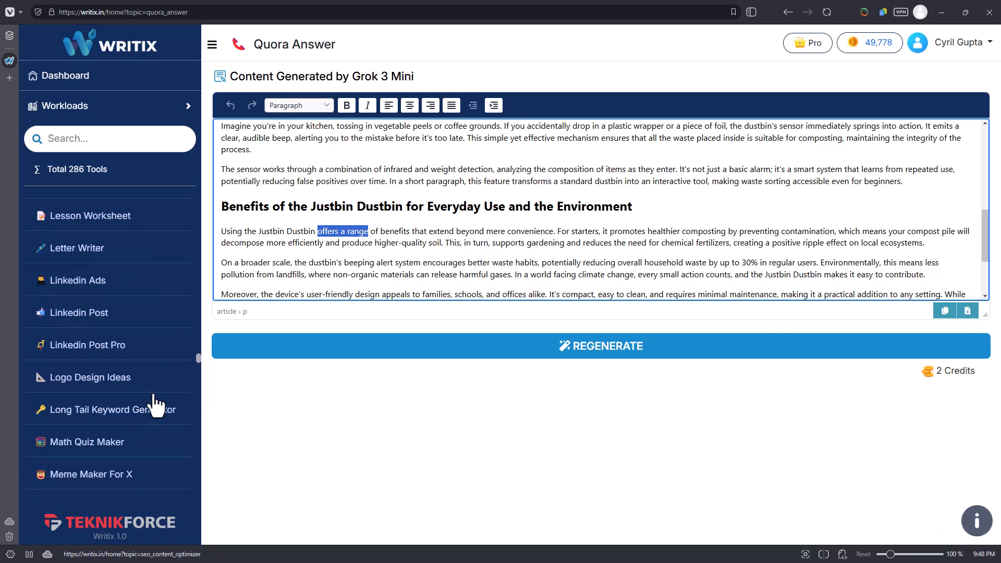
pyautogui.scroll(4, 152, 403)
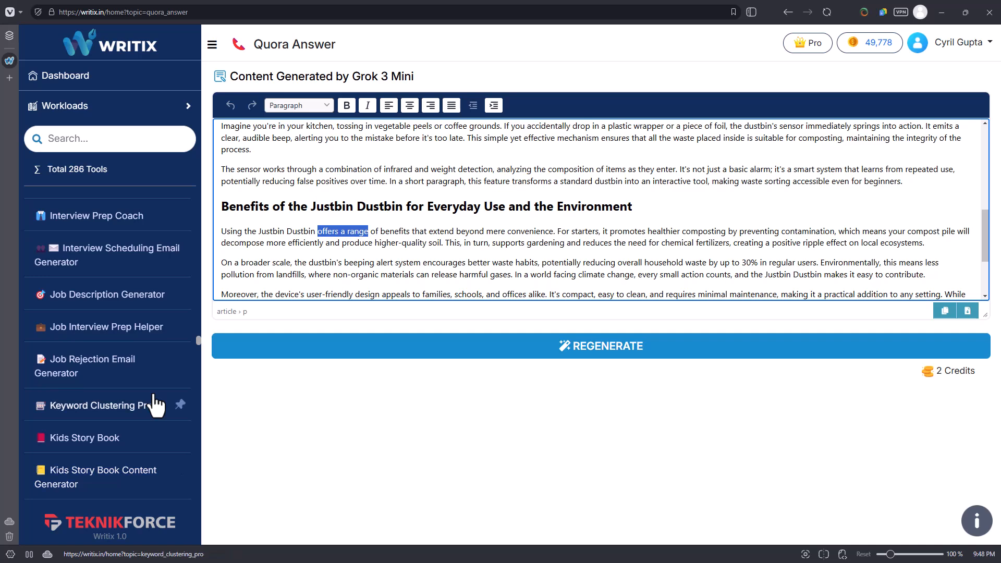
pyautogui.scroll(15, 79, 334)
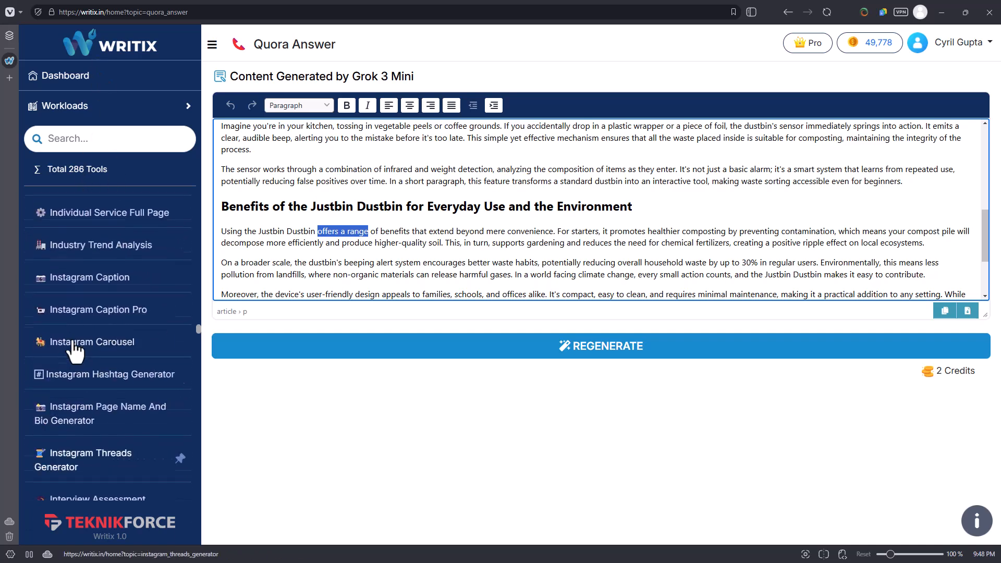
# Leave the Workloads tool list, open the YouTube Branding package and save its channel details for Teknikforce.
pyautogui.scroll(10, 61, 331)
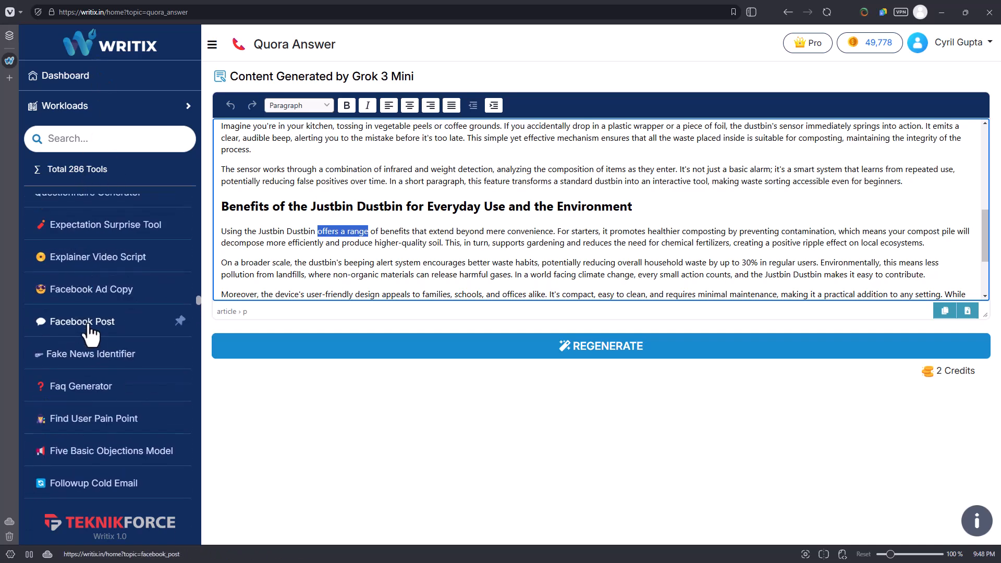
pyautogui.click(352, 252)
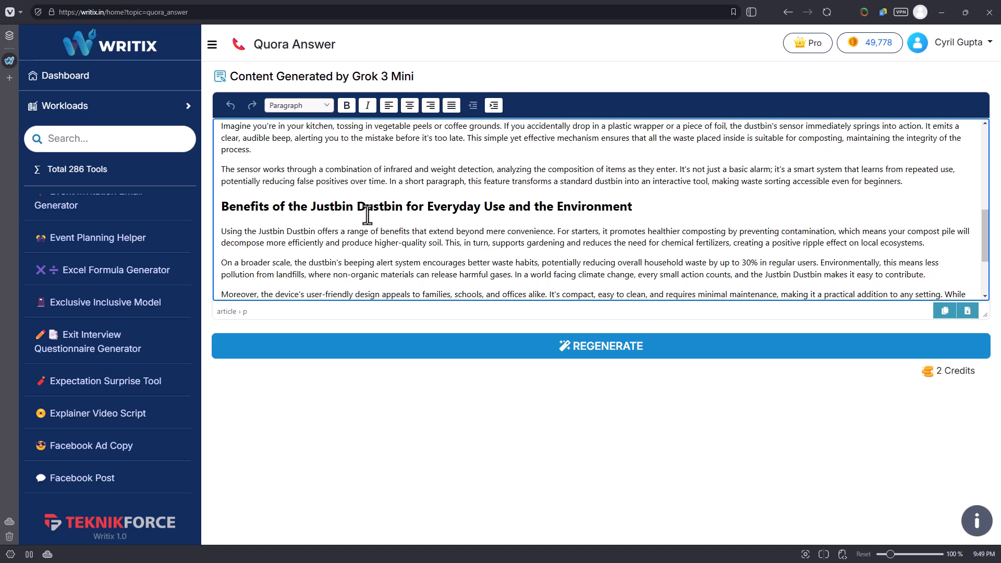
pyautogui.click(146, 116)
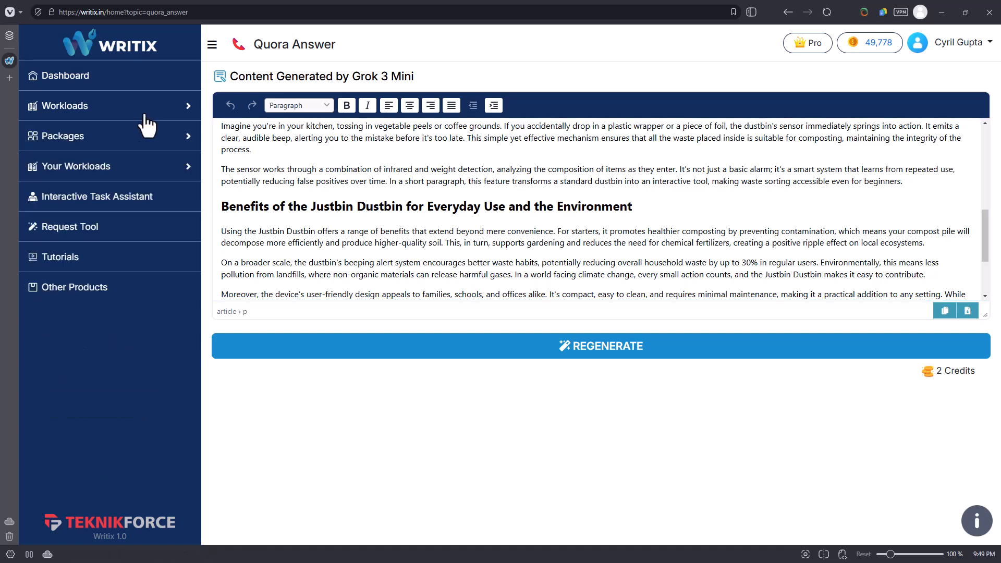
pyautogui.click(139, 134)
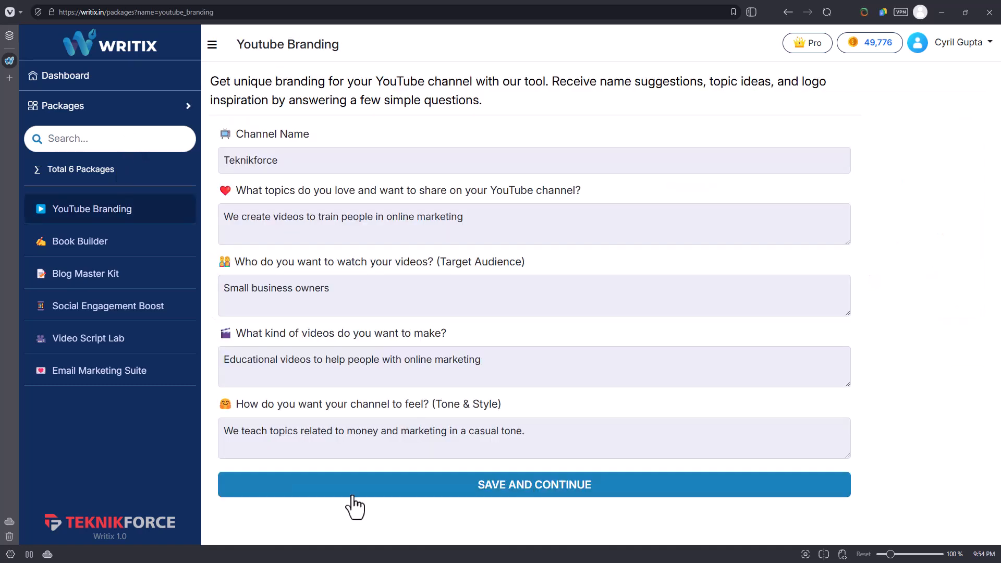
pyautogui.click(509, 490)
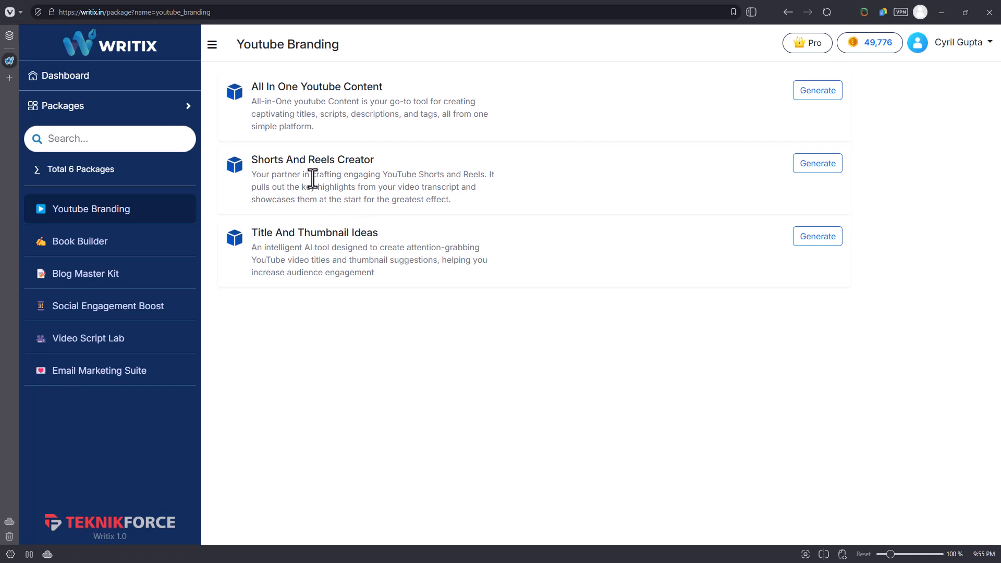
# Open Title And Thumbnail Ideas and generate results for "online marketing training for small business owners" using Grok 3 Mini in English.
pyautogui.click(812, 241)
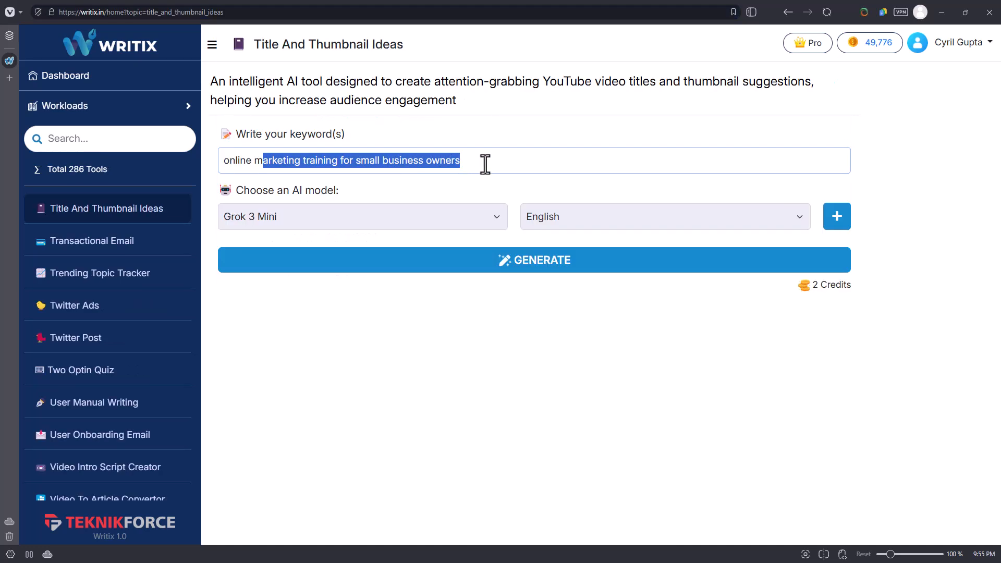
pyautogui.click(484, 163)
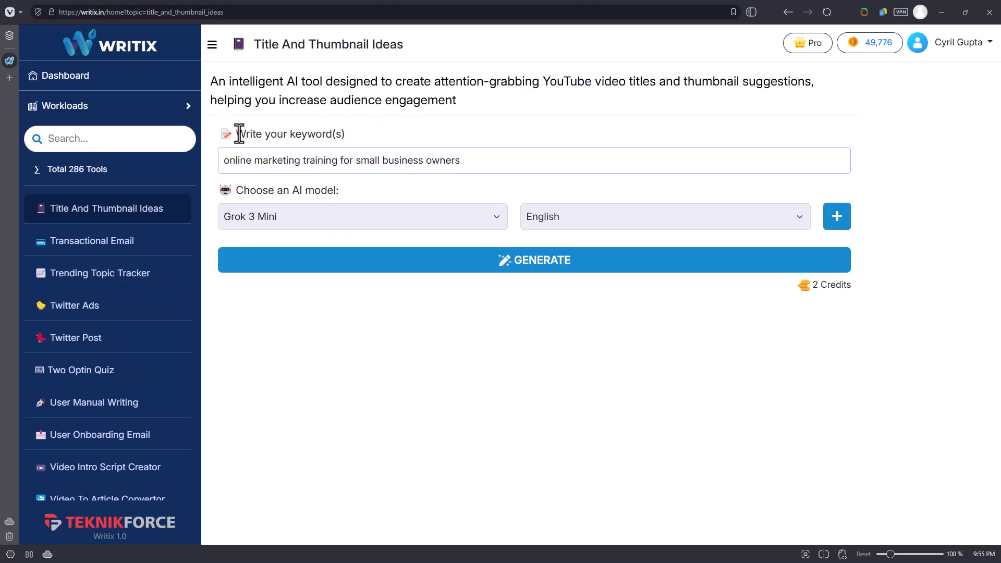
pyautogui.moveTo(238, 133); pyautogui.dragTo(371, 130)
pyautogui.click(286, 161)
pyautogui.click(369, 260)
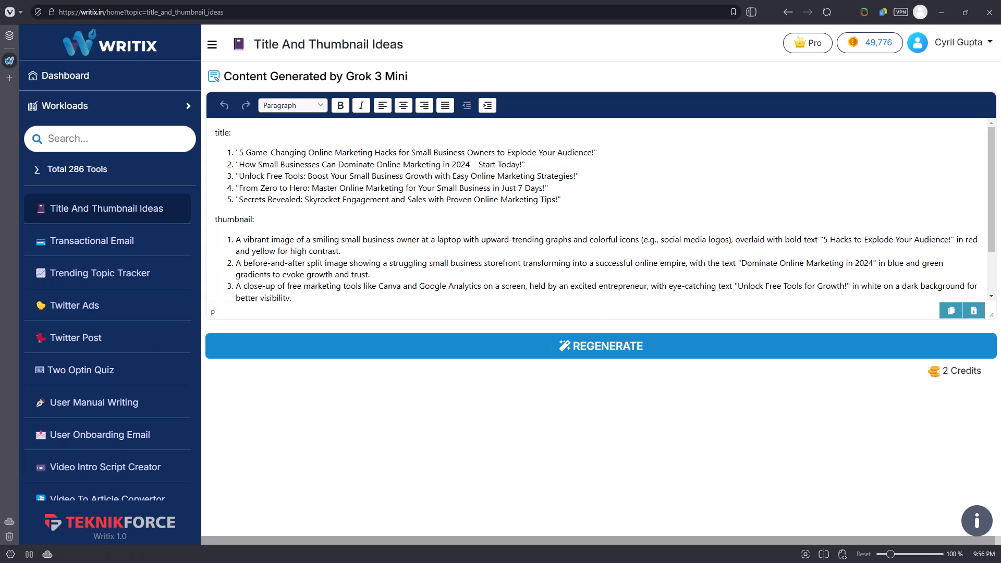
# Go to Your Workloads and open the form for creating a custom workload.
pyautogui.click(141, 110)
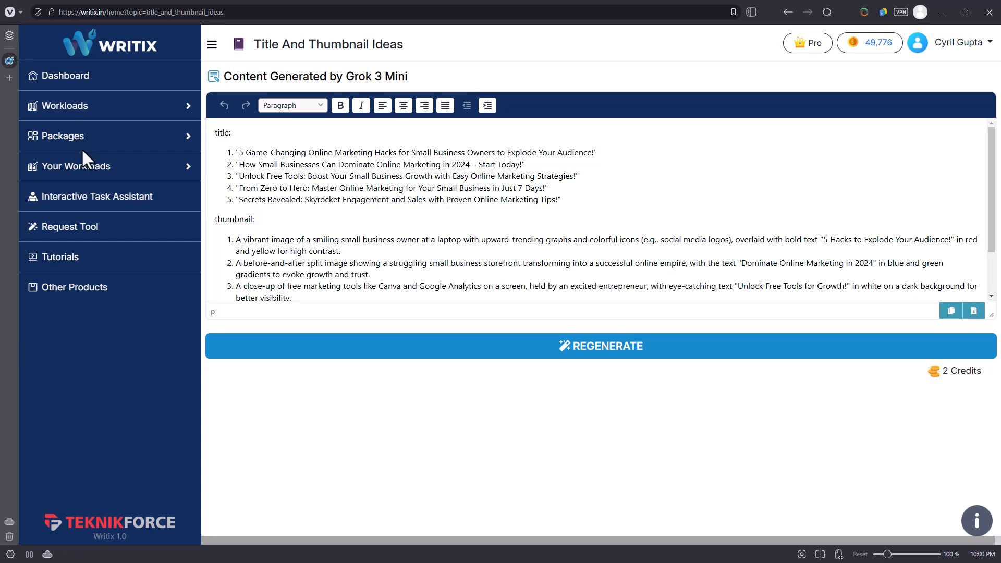
pyautogui.click(82, 177)
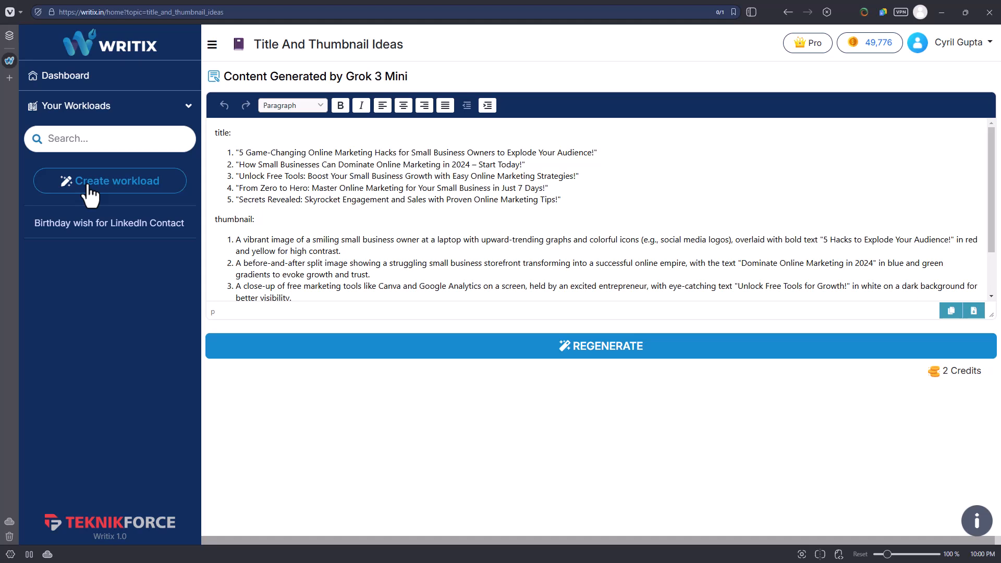
pyautogui.click(89, 194)
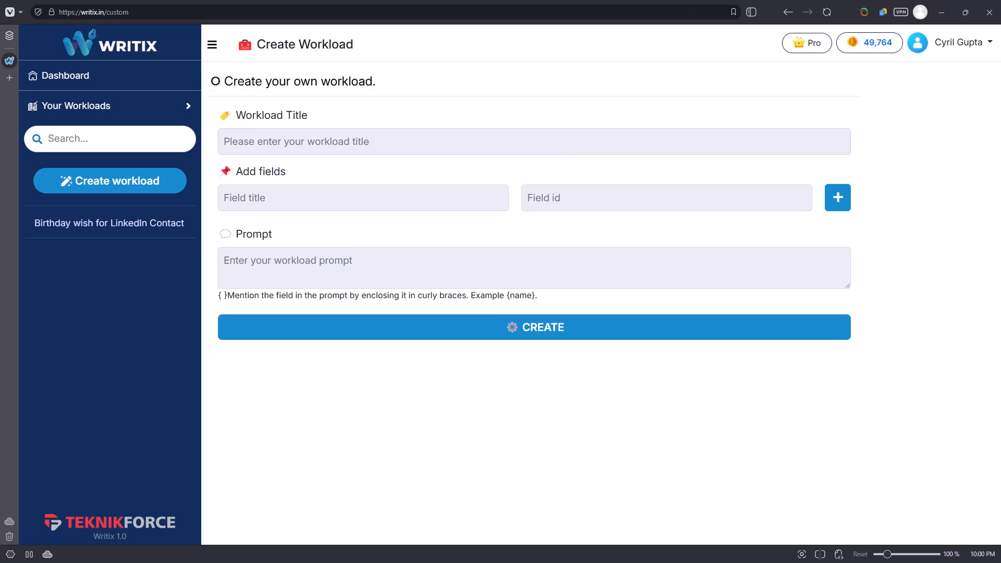
pyautogui.moveTo(63, 245)
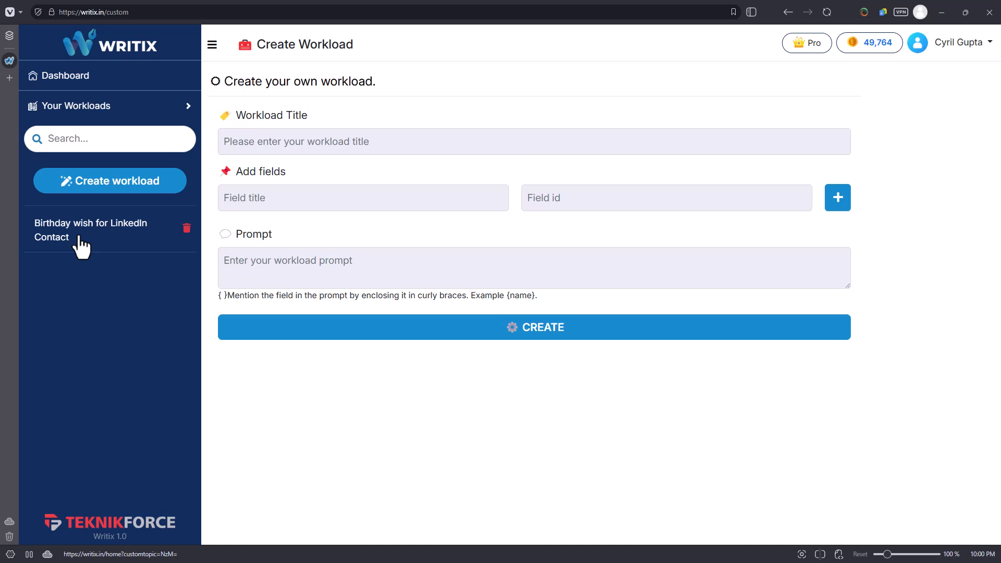
pyautogui.click(99, 193)
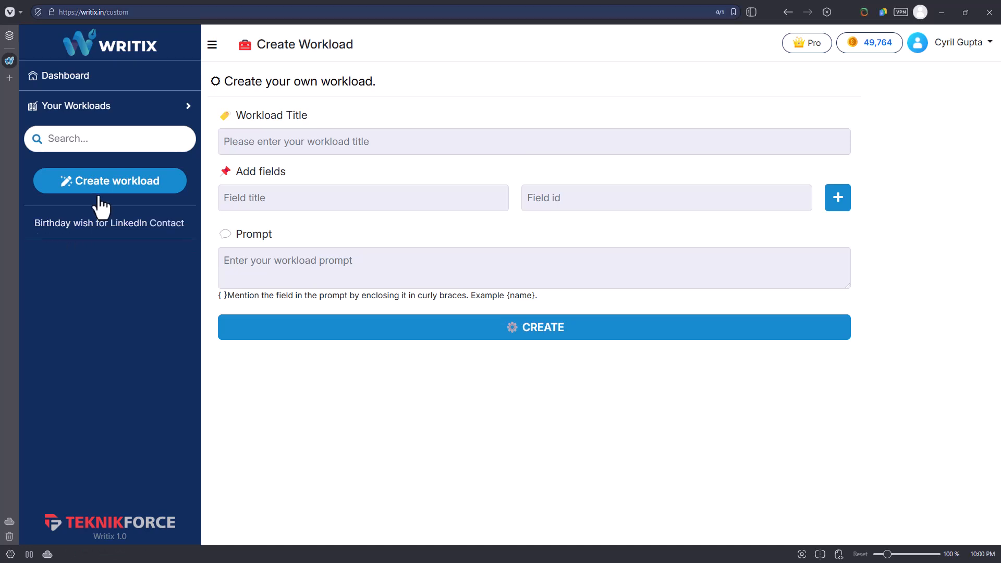
pyautogui.click(99, 197)
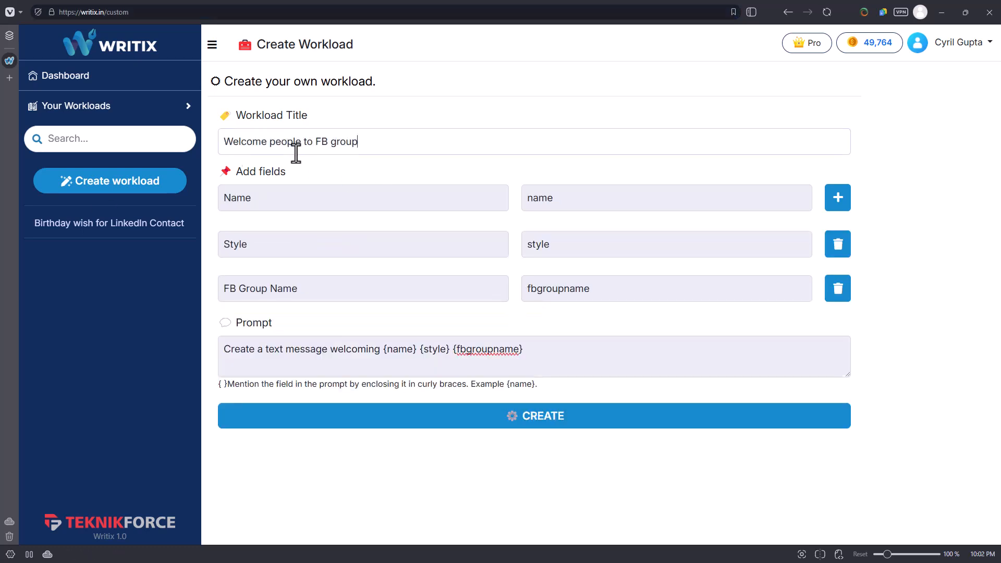
# Review the workload title "Welcome people to FB group" and its Name, Style and FB Group Name fields.
pyautogui.moveTo(358, 142); pyautogui.dragTo(229, 159)
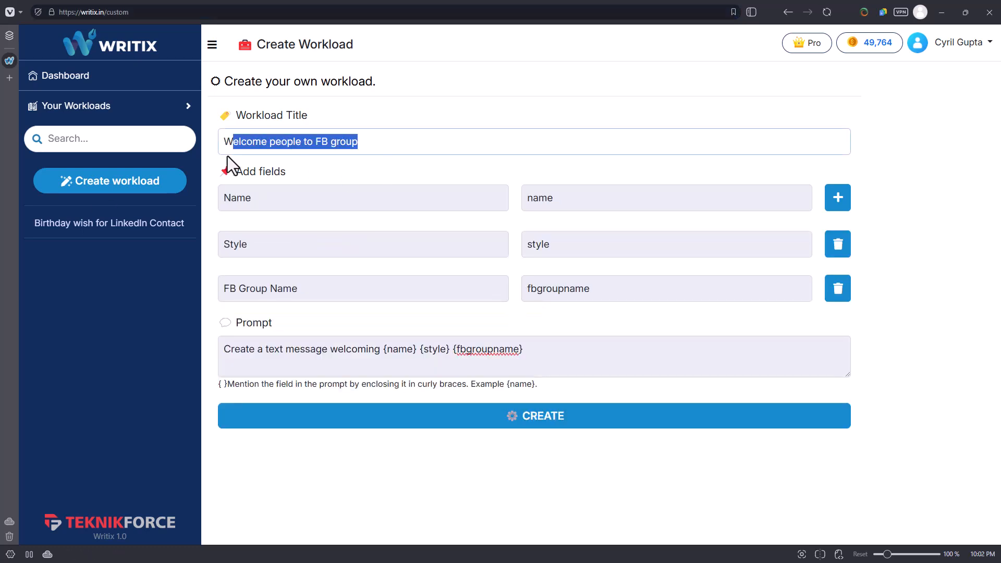
pyautogui.click(339, 154)
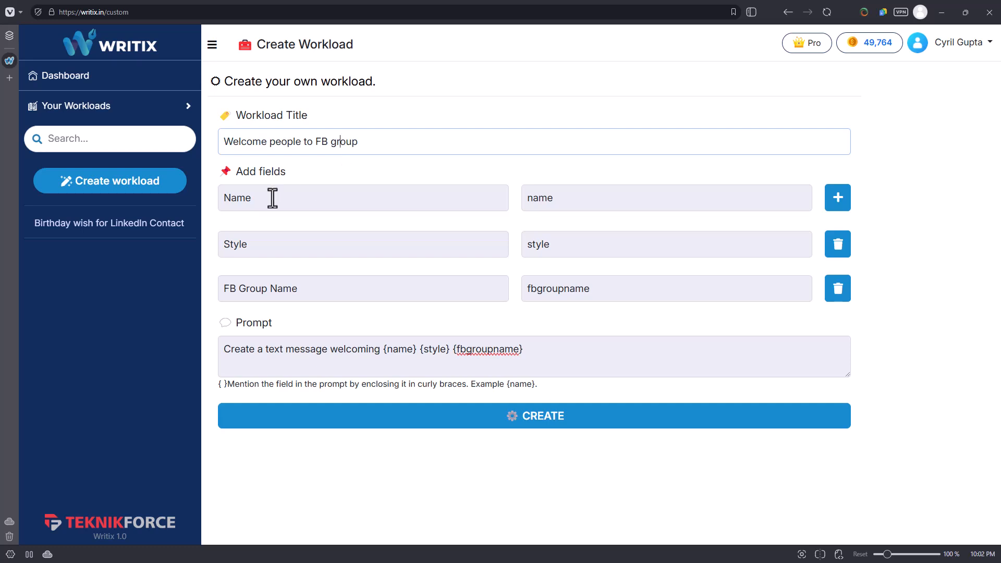
pyautogui.moveTo(269, 198); pyautogui.dragTo(237, 201)
pyautogui.click(244, 194)
pyautogui.doubleClick(256, 248)
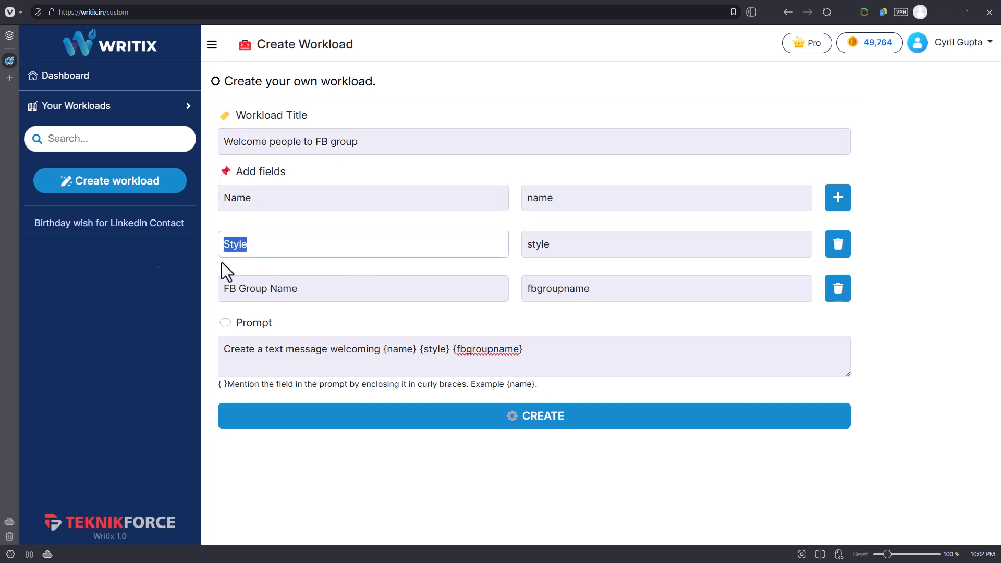
pyautogui.press('Tab')
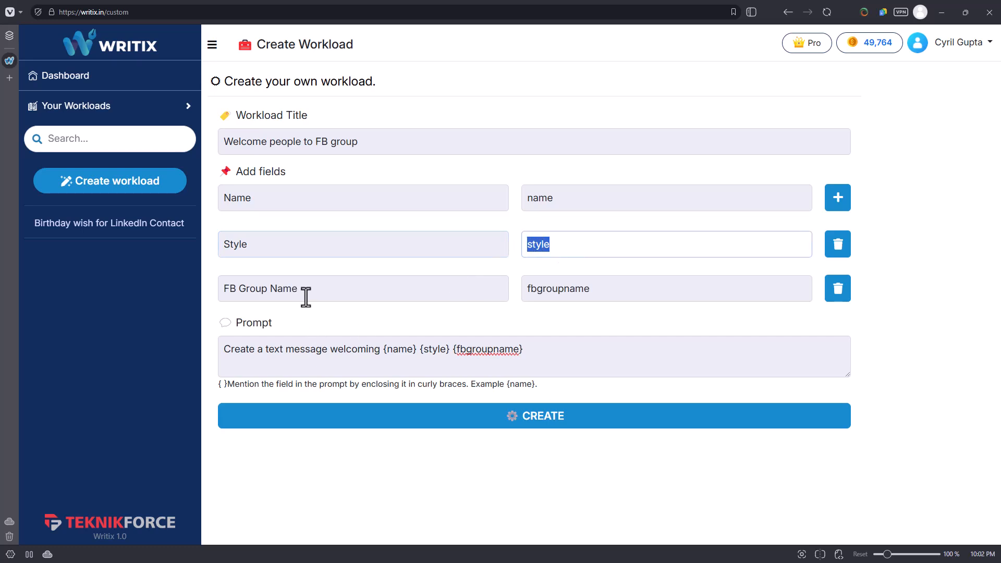
pyautogui.click(369, 284)
pyautogui.hotkey('ctrl', 'a')
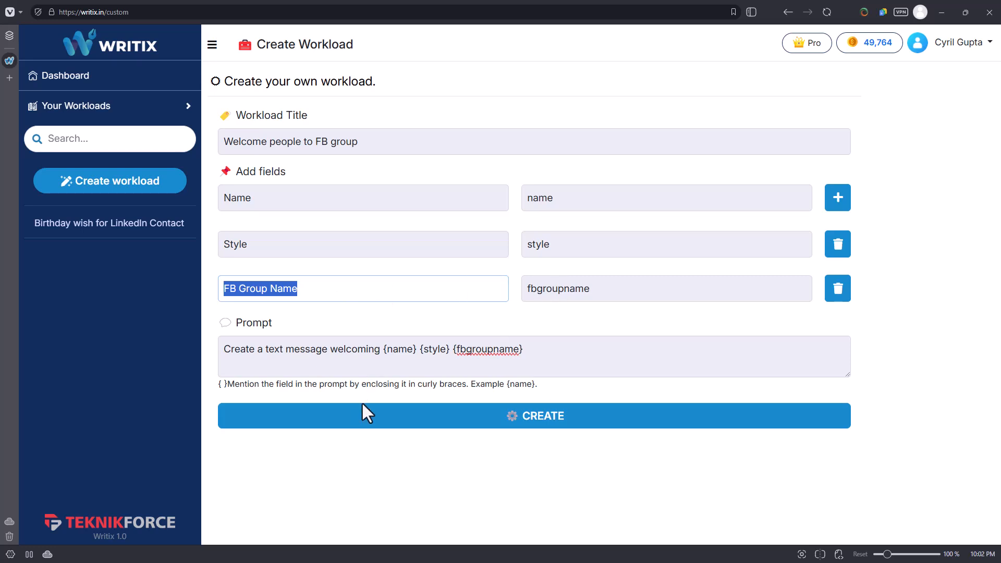
# Change the prompt to "Create a text message welcoming {name} in a {style} way . My group name is {fbgroupname}." and create the workload.
pyautogui.click(233, 361)
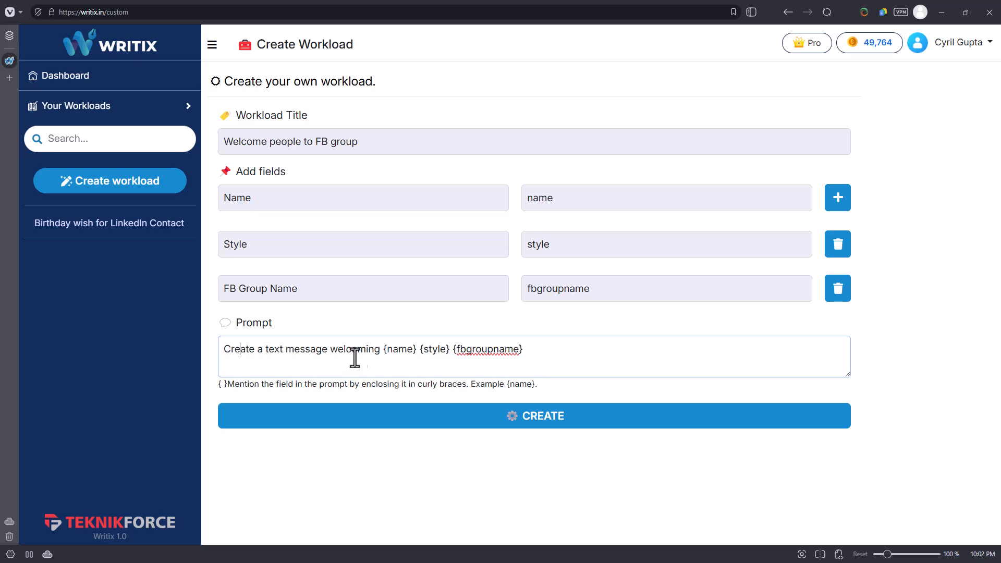
pyautogui.click(422, 349)
pyautogui.write('in a')
pyautogui.write('way')
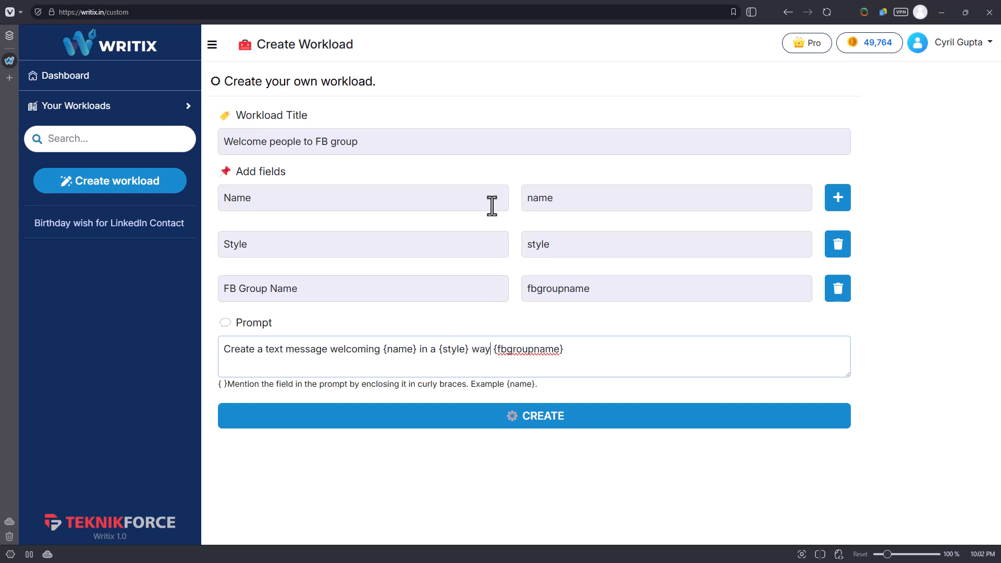
pyautogui.write(' . My group name is')
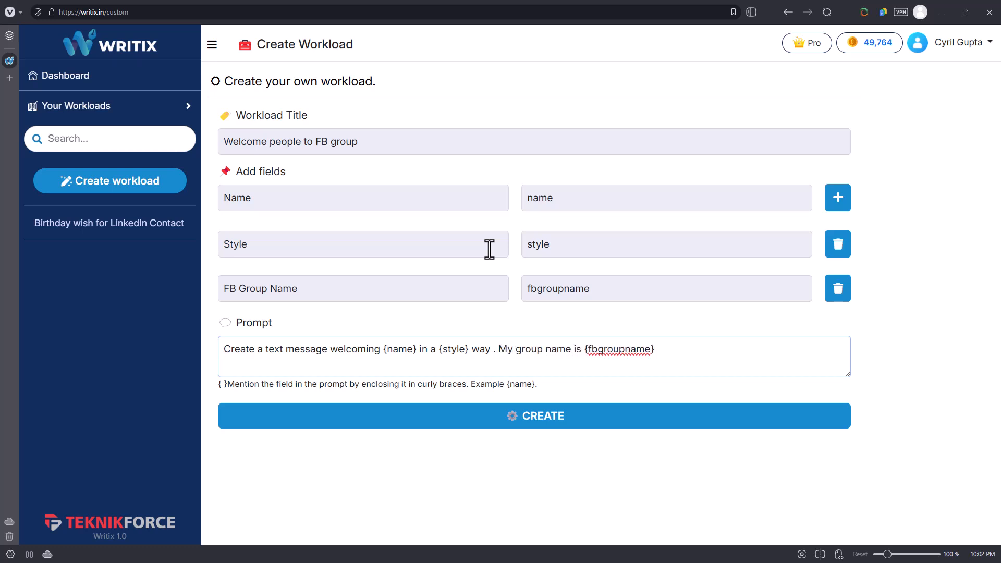
pyautogui.click(405, 419)
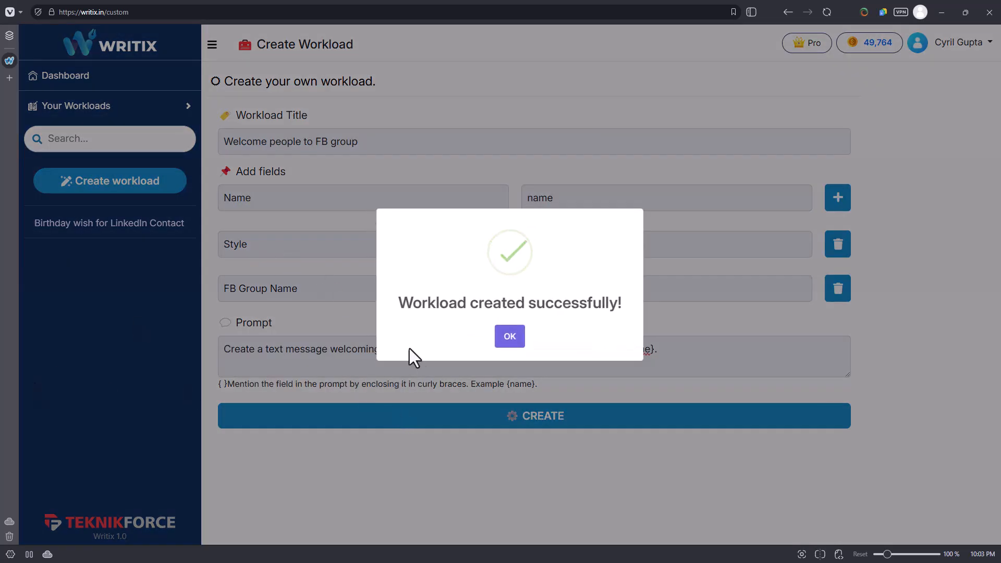
pyautogui.click(500, 339)
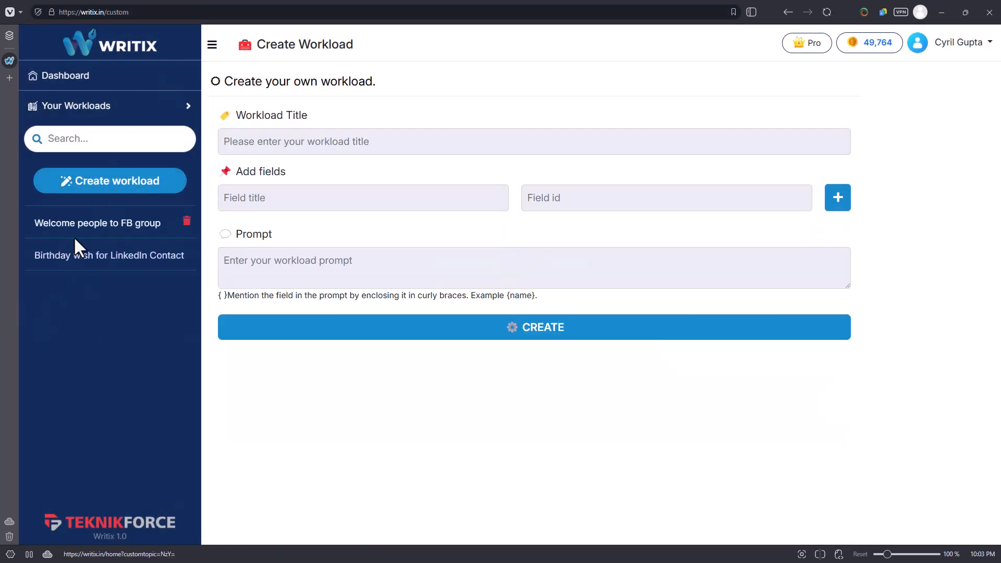
# Open the Welcome people to FB group workload and enter the recipient's first name, style "Happy" and group name "Teknikforce Winners Group".
pyautogui.click(80, 240)
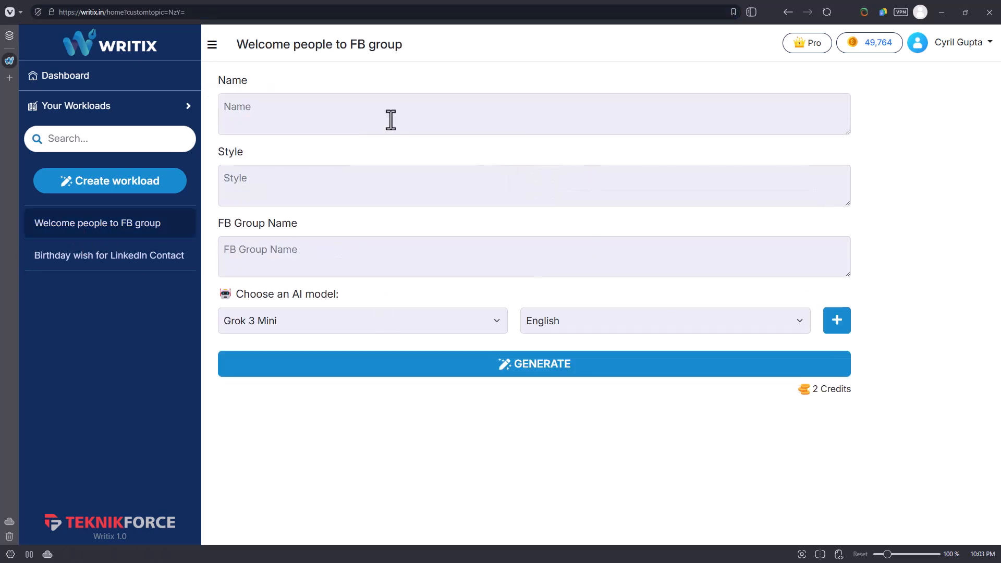
pyautogui.click(391, 120)
pyautogui.write('Cyril')
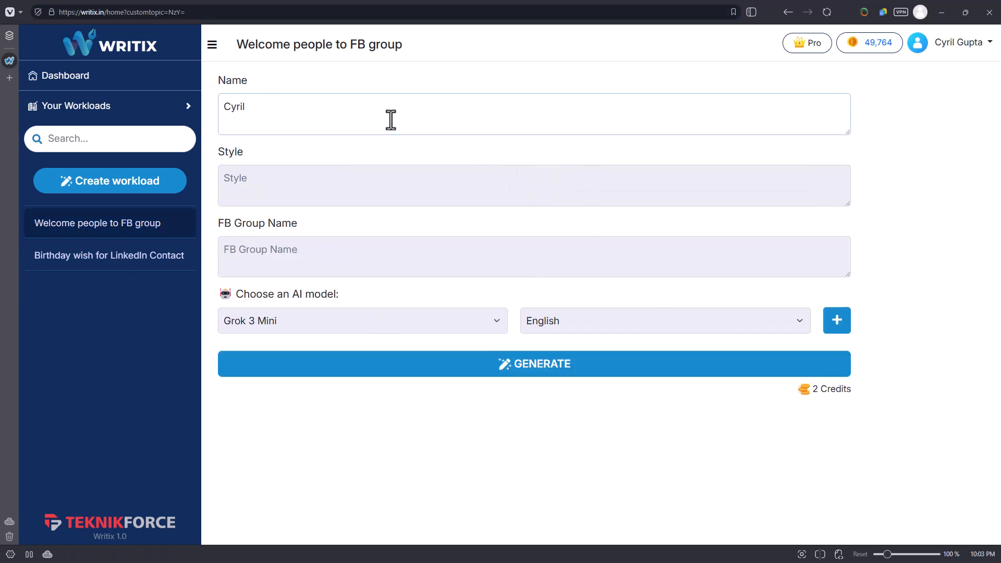
pyautogui.click(384, 179)
pyautogui.write('Happy')
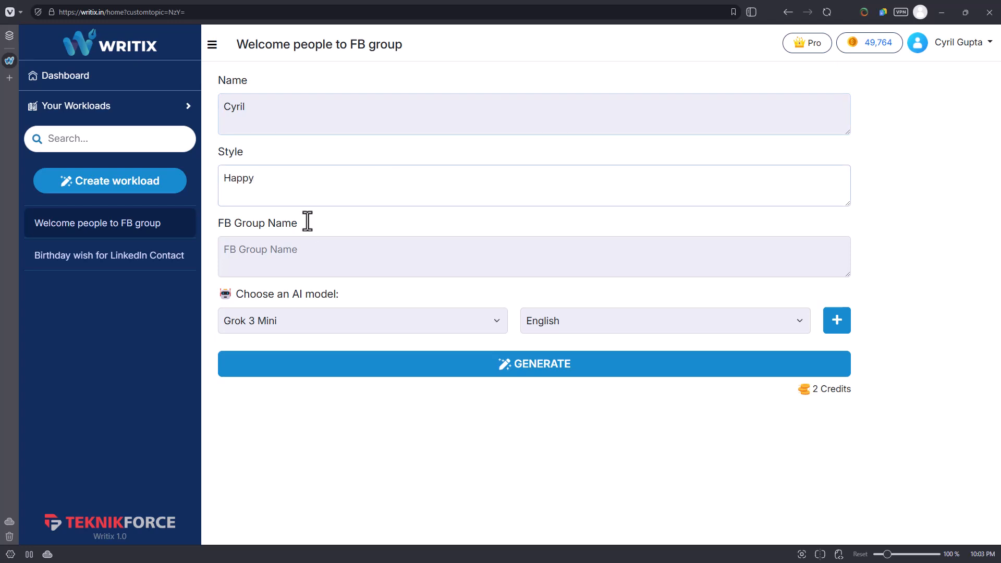
pyautogui.click(329, 255)
pyautogui.write('Teknikforce ')
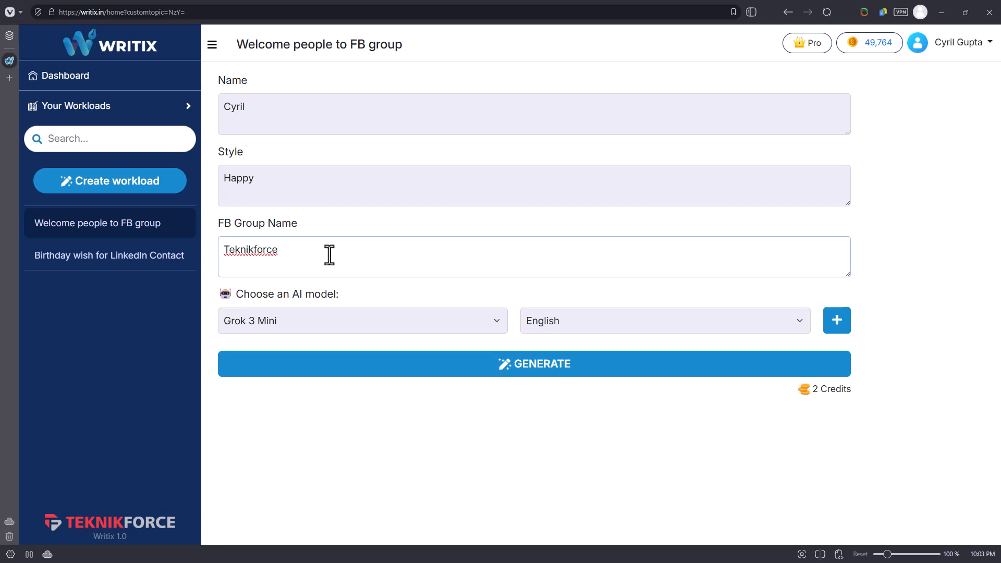
pyautogui.write('Winners Group')
# Choose GPT 4.1 as the AI model, keep English as the language, and generate the welcome message.
pyautogui.click(452, 319)
pyautogui.click(393, 345)
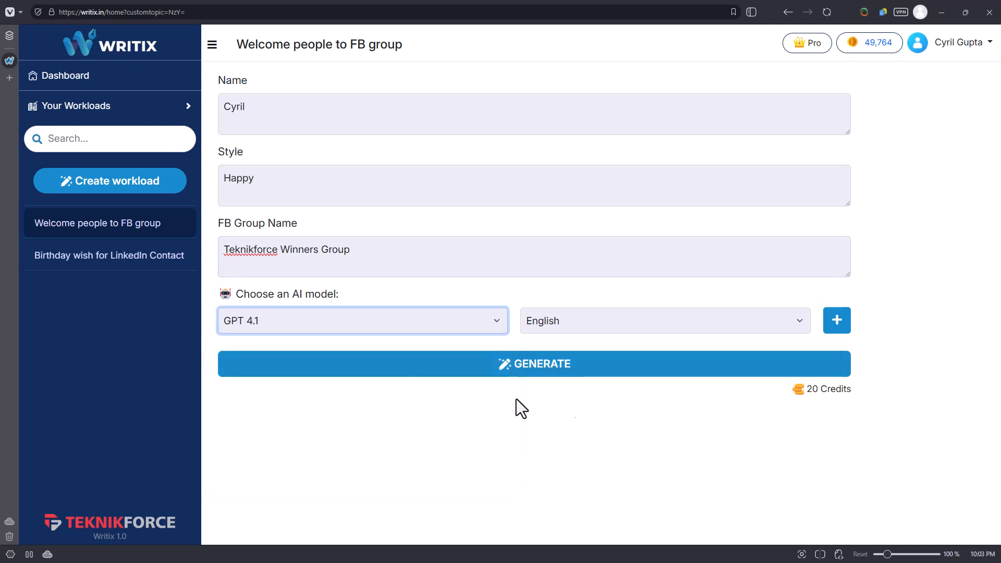
pyautogui.click(785, 317)
pyautogui.click(784, 318)
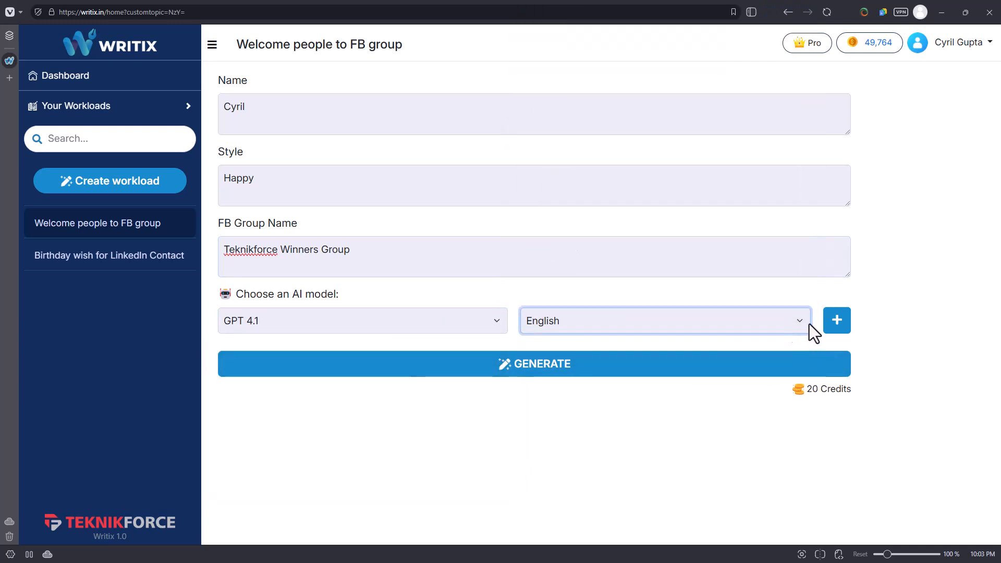
pyautogui.click(661, 370)
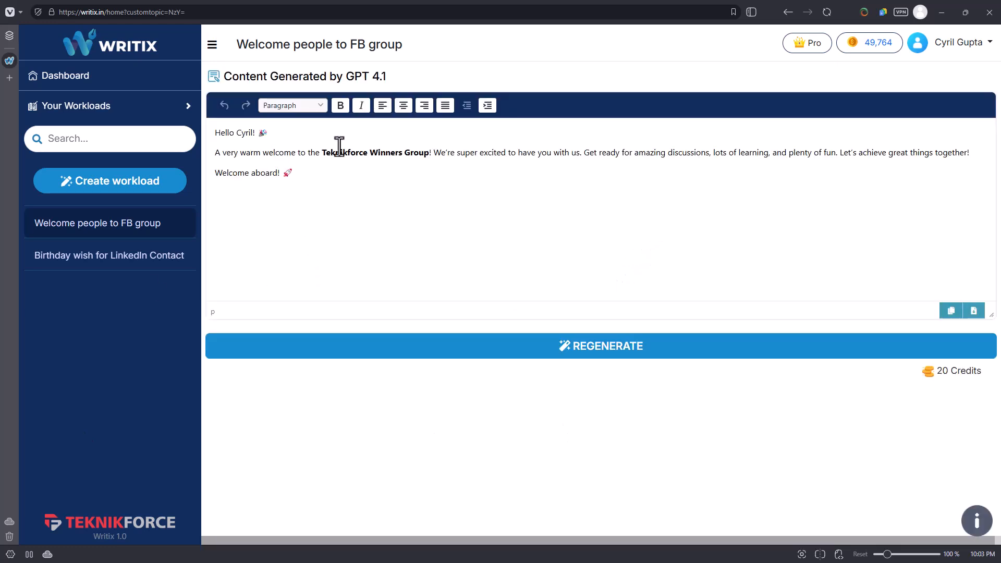
# Read through the generated welcome message and regenerate it twice for alternative versions.
pyautogui.click(521, 194)
pyautogui.moveTo(255, 132); pyautogui.dragTo(210, 132)
pyautogui.click(269, 172)
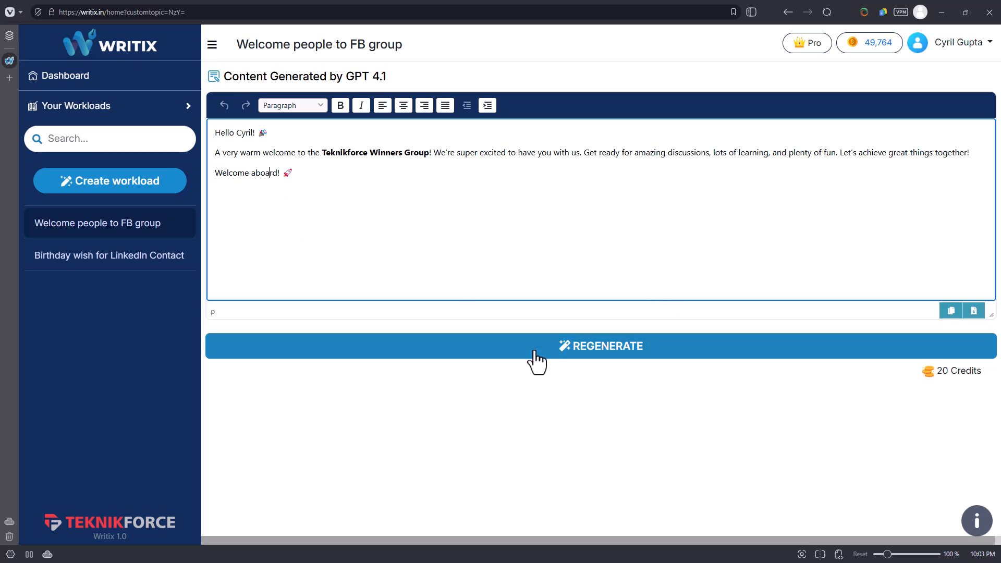
pyautogui.click(559, 338)
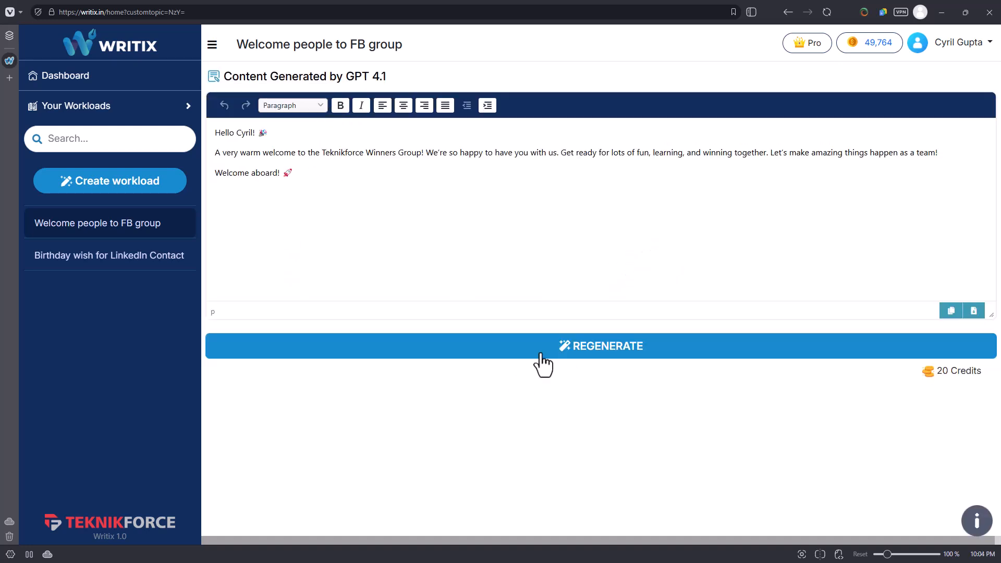
pyautogui.click(541, 348)
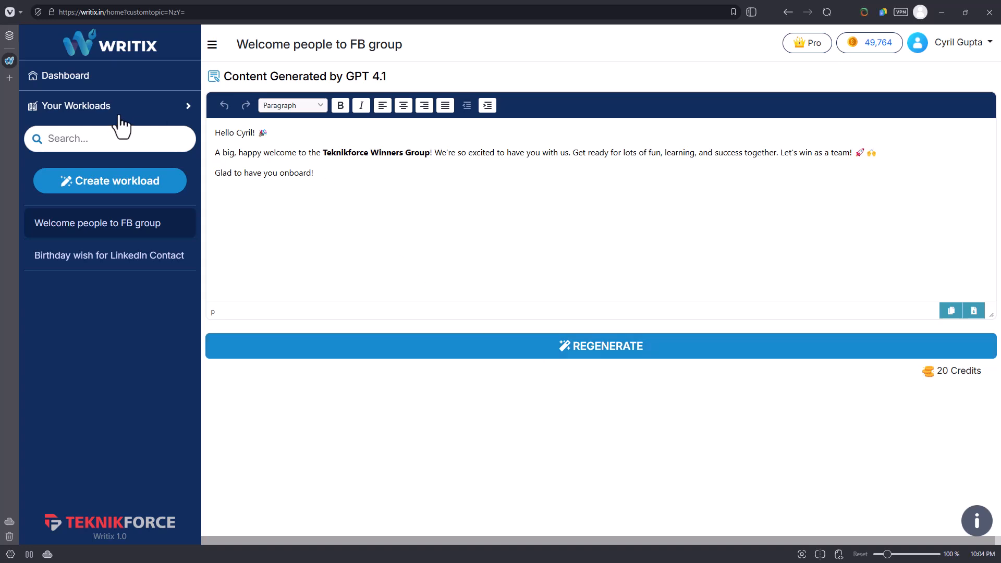
# Open the Interactive Task Assistant and request "a letter congratulating an employee on achieving the sales target.".
pyautogui.click(77, 78)
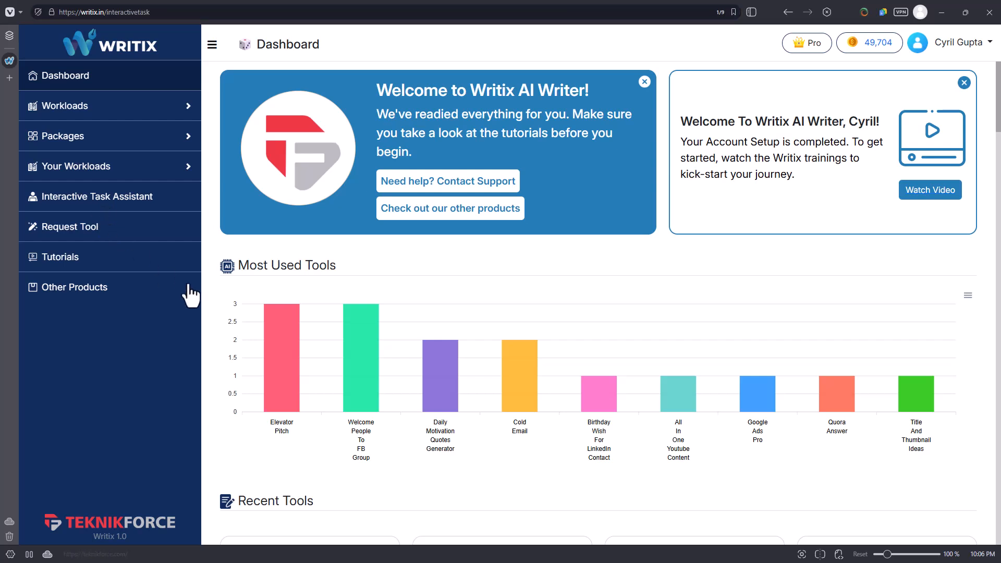
pyautogui.click(296, 109)
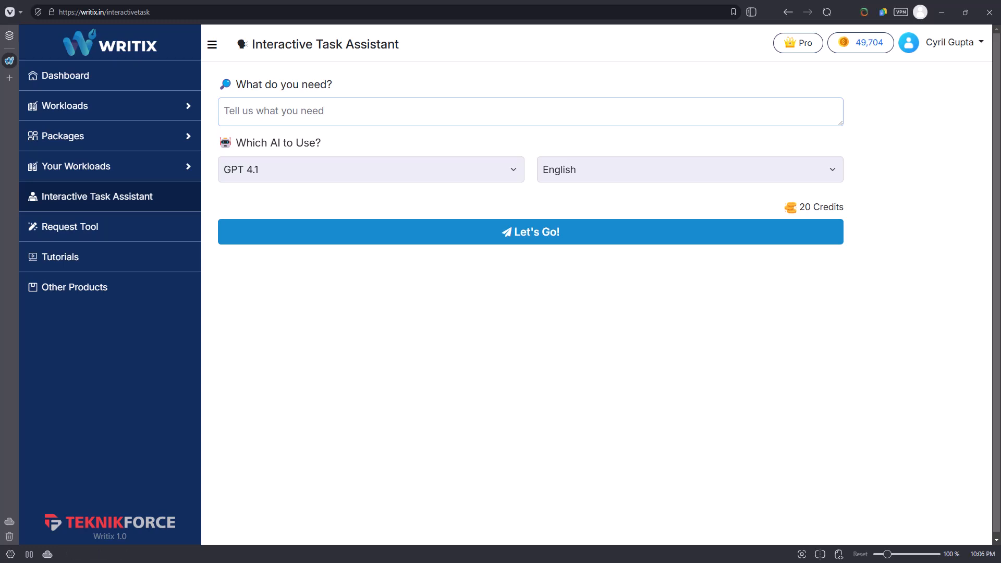
pyautogui.click(255, 107)
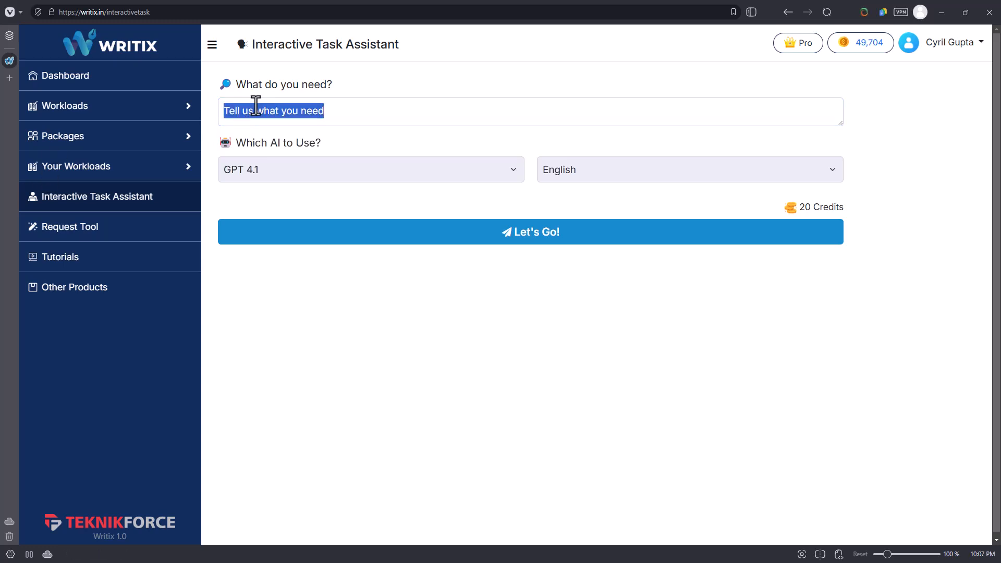
pyautogui.write('a letter congratulating an employee on achieving the sales target.')
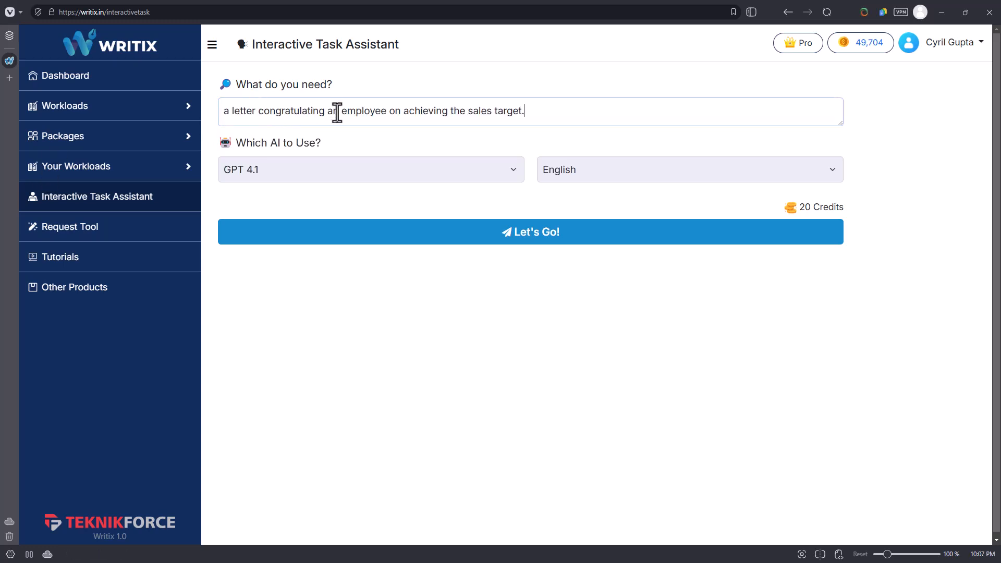
# Choose GPT 4o Mini as the AI, keep English as the language, and submit the letter request.
pyautogui.click(480, 174)
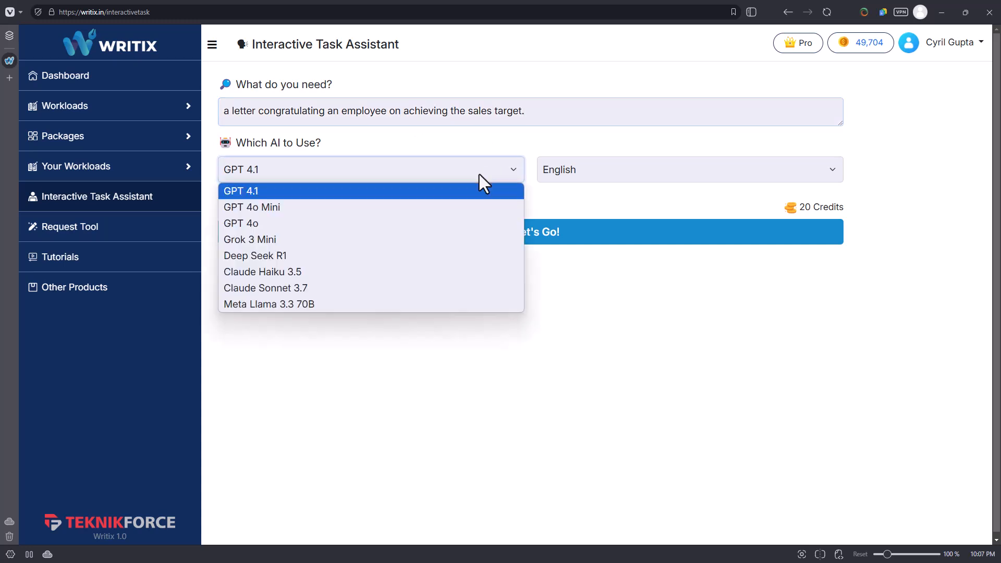
pyautogui.click(389, 209)
pyautogui.click(684, 186)
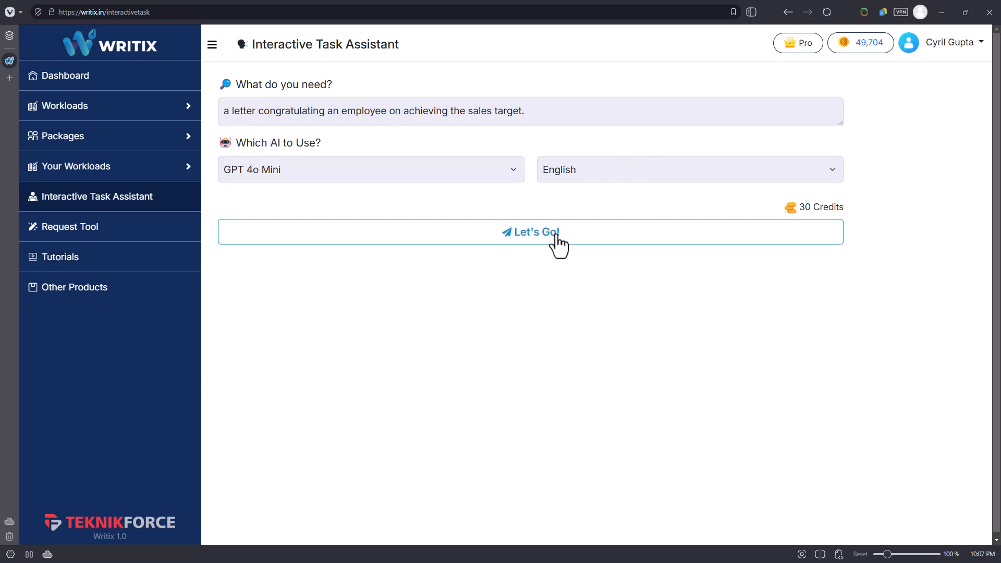
pyautogui.click(555, 237)
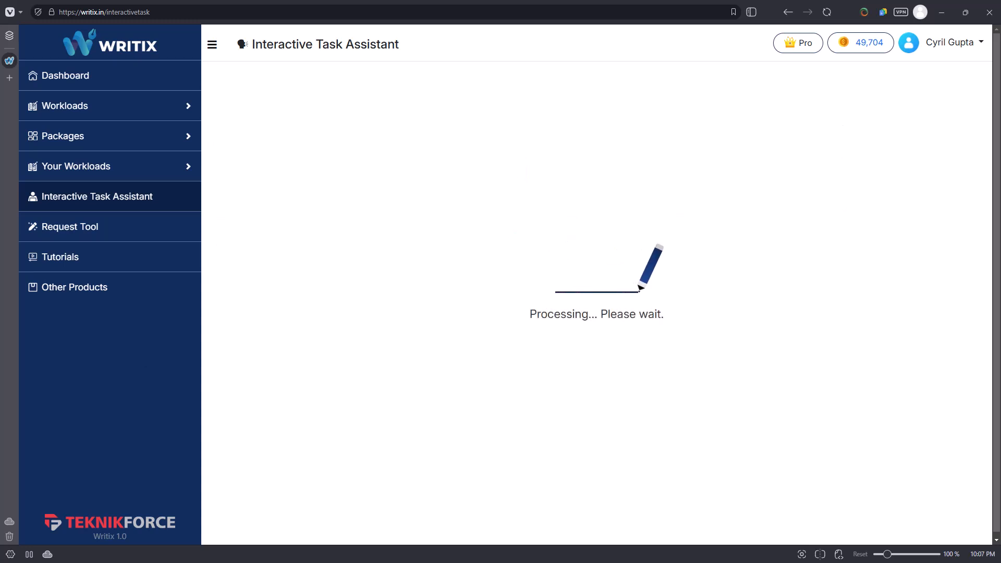
# Answer the assistant's questions: employee's full name, "Million dollars in sales in 2024!", "November 2024", "The Acmecorp was a huge account", "No", "Friendly", "A winner Shield".
pyautogui.scroll(-2, 325, 189)
pyautogui.scroll(2, 326, 256)
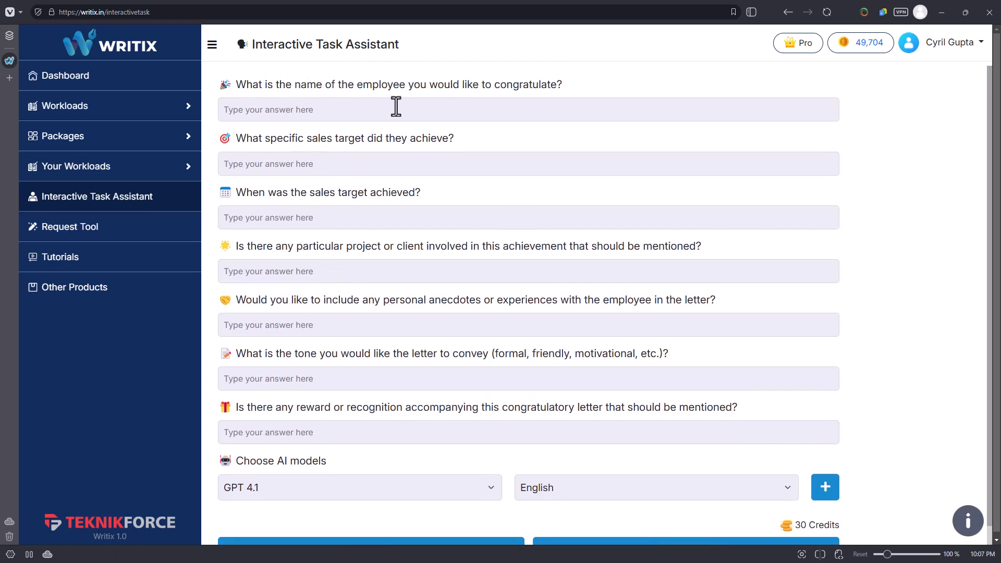
pyautogui.click(454, 116)
pyautogui.write('Cyril Gupta')
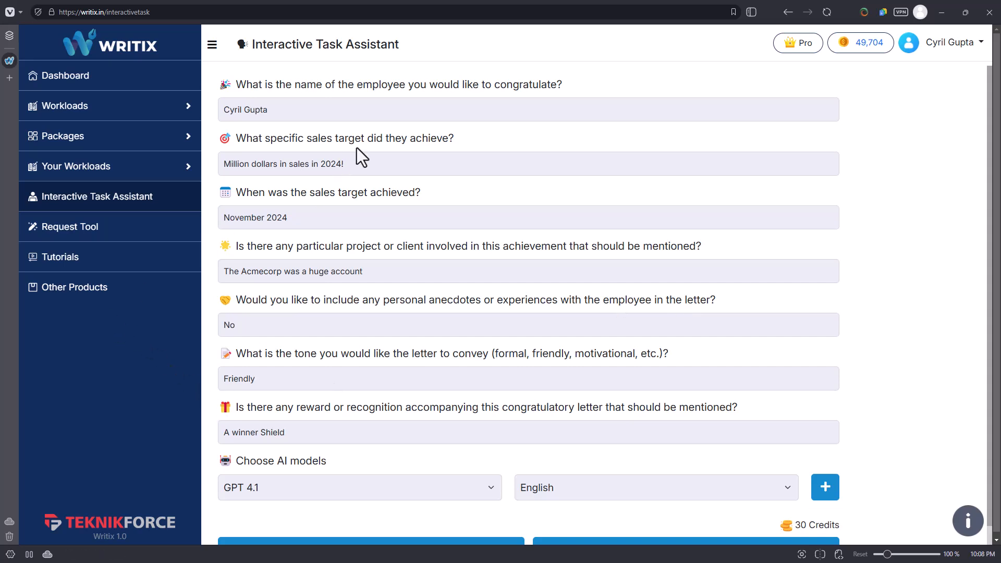
# Review the assistant's questions on sales target, date, client, personal anecdotes, tone and reward against the entered answers.
pyautogui.moveTo(455, 138); pyautogui.dragTo(389, 139)
pyautogui.moveTo(451, 196); pyautogui.dragTo(339, 193)
pyautogui.moveTo(262, 246); pyautogui.dragTo(559, 245)
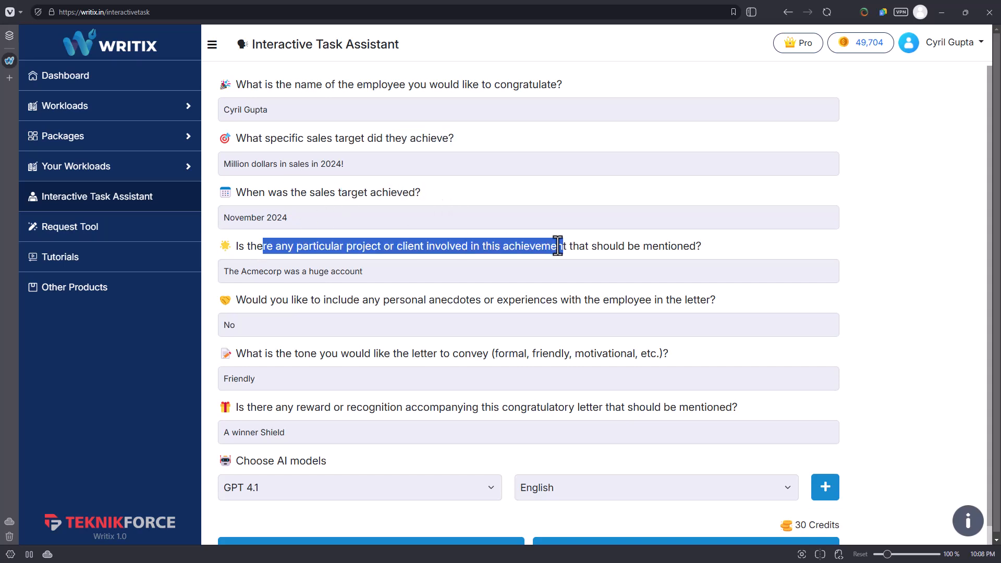
pyautogui.moveTo(292, 300); pyautogui.dragTo(512, 307)
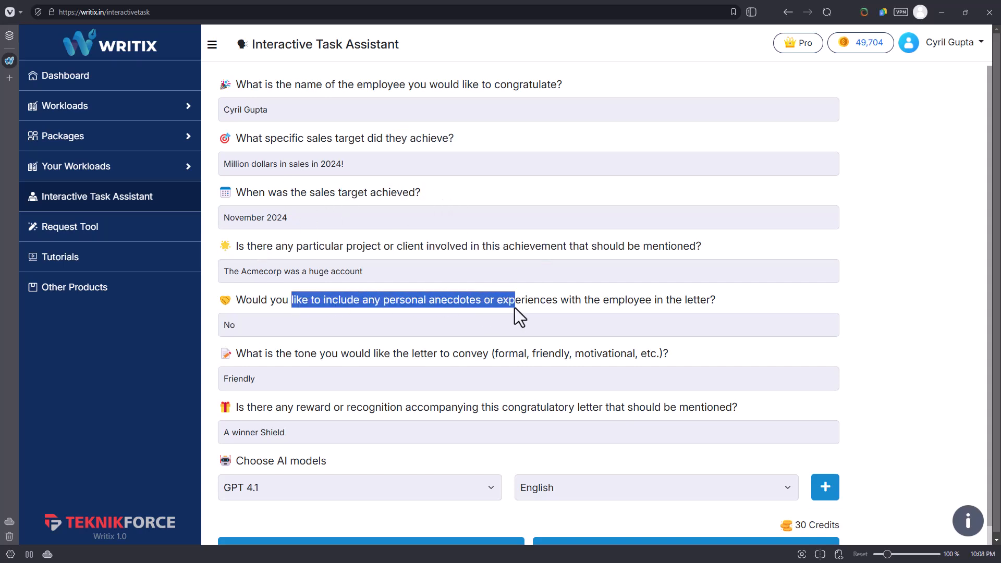
pyautogui.moveTo(259, 354); pyautogui.dragTo(443, 345)
pyautogui.click(223, 364)
pyautogui.moveTo(273, 353); pyautogui.dragTo(467, 340)
pyautogui.click(327, 421)
pyautogui.moveTo(304, 415); pyautogui.dragTo(422, 415)
pyautogui.click(438, 414)
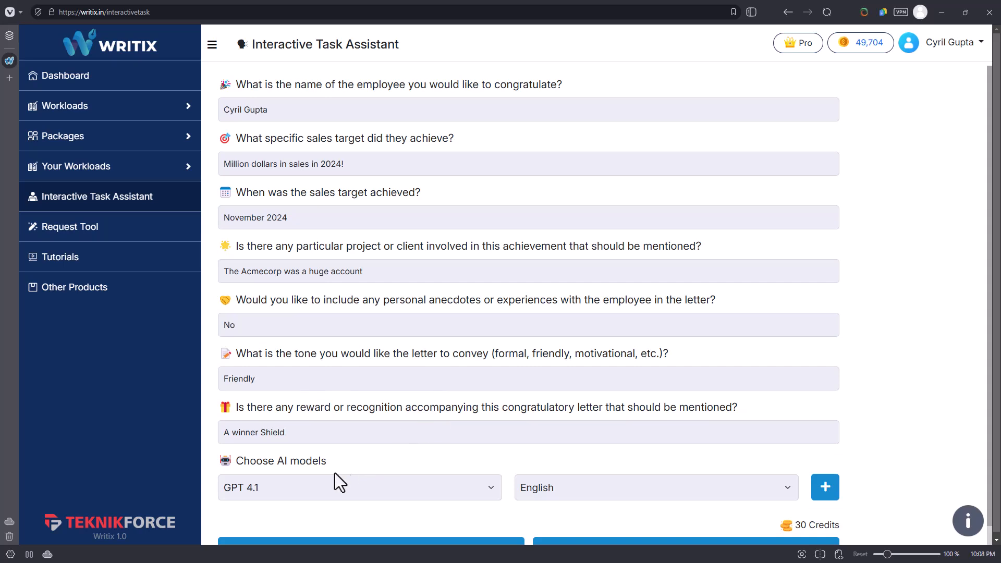
# Select GPT 4.1 as the AI model, generate the congratulatory letter, and read through the text.
pyautogui.click(319, 494)
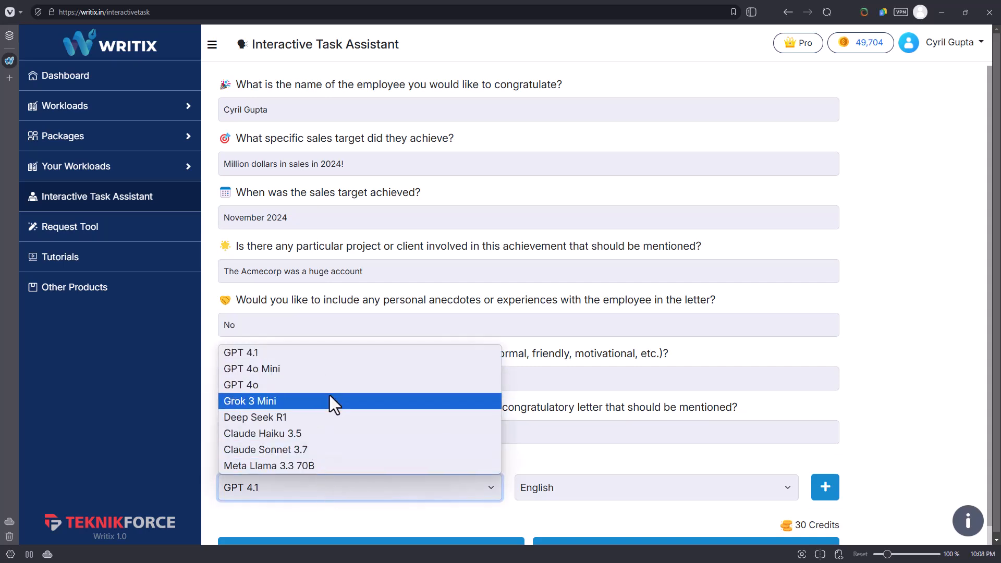
pyautogui.click(337, 357)
pyautogui.scroll(-1, 648, 461)
pyautogui.click(581, 529)
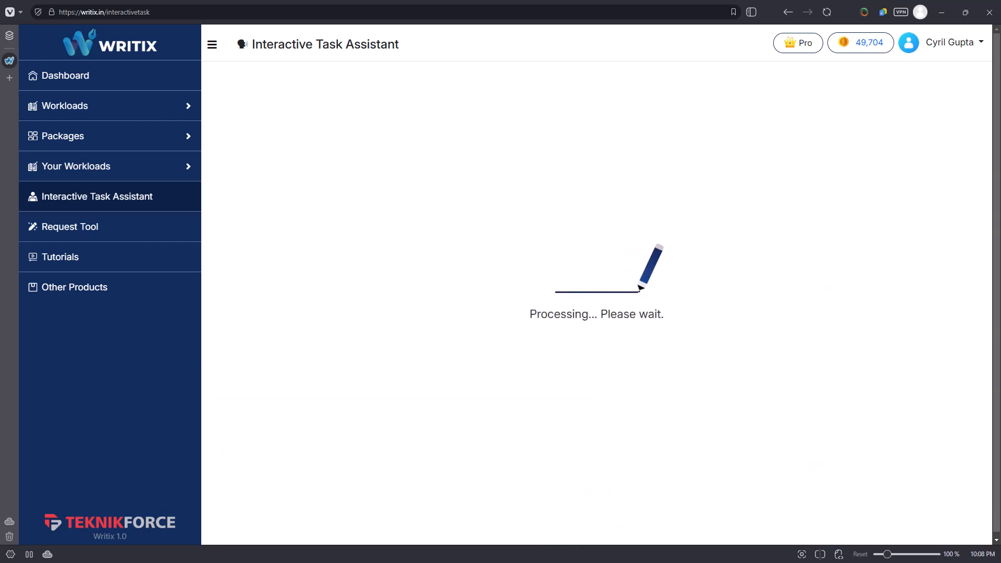
pyautogui.scroll(-1, 548, 197)
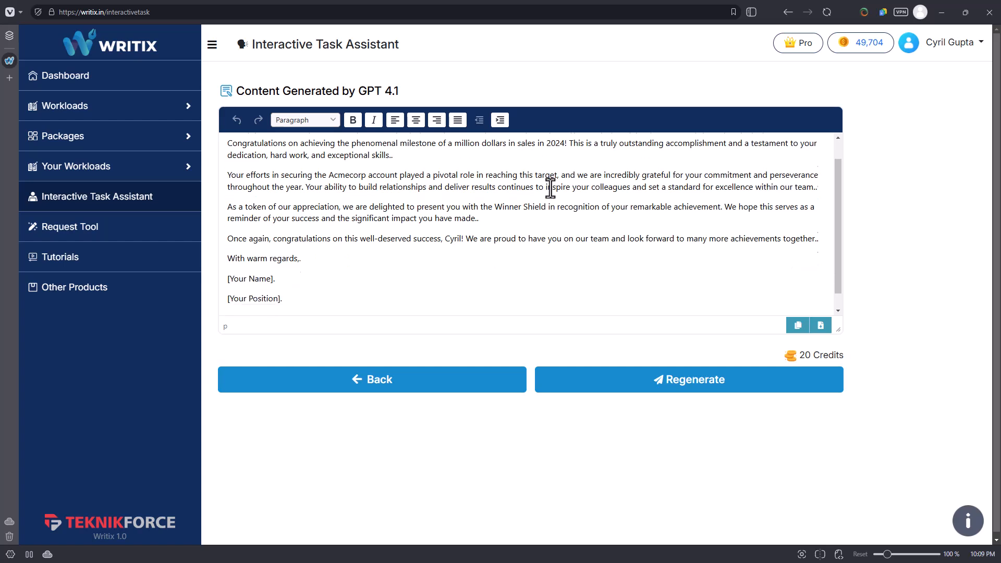
pyautogui.scroll(1, 515, 208)
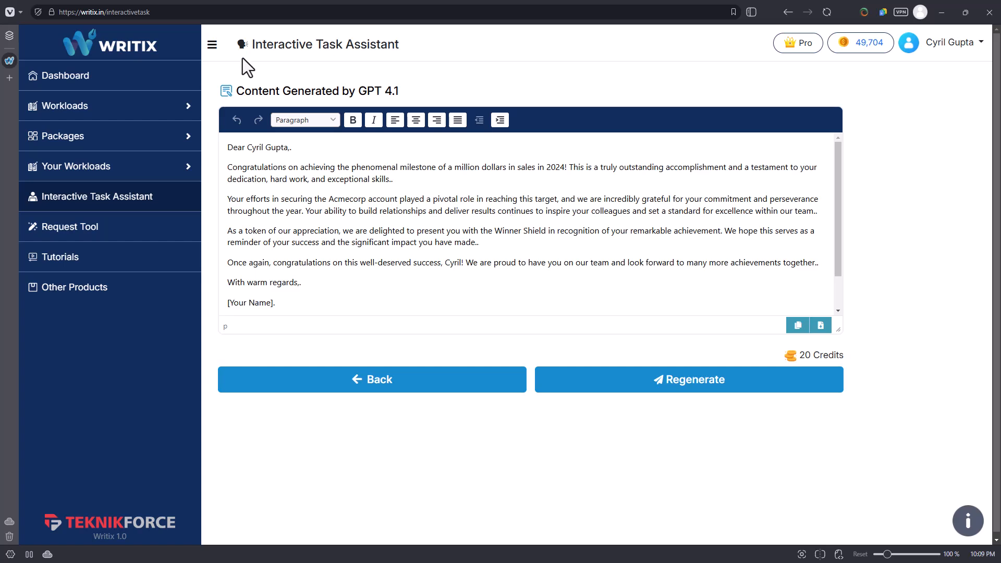
# Open the Request Tool form and go to the description of the new tool.
pyautogui.click(137, 229)
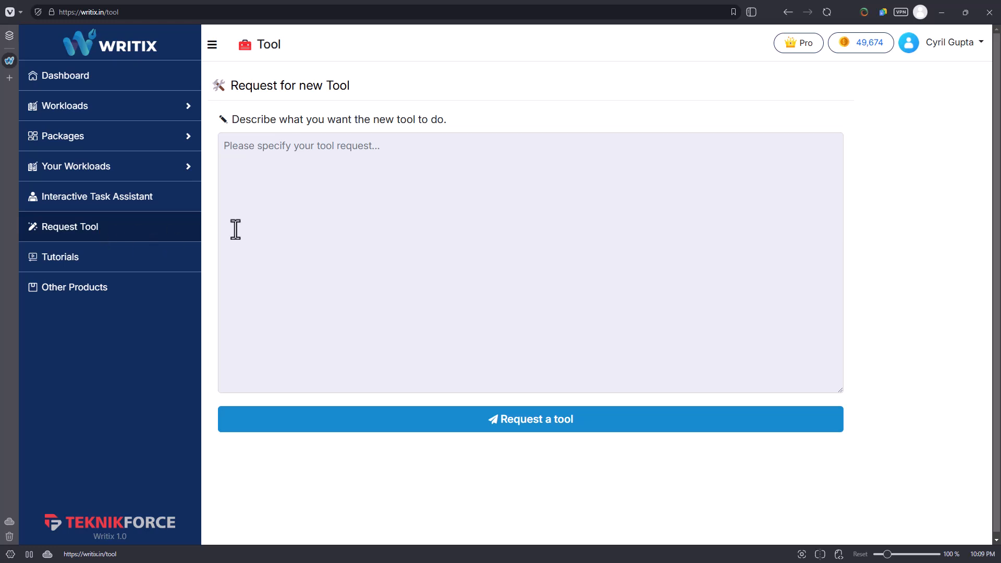
pyautogui.click(296, 228)
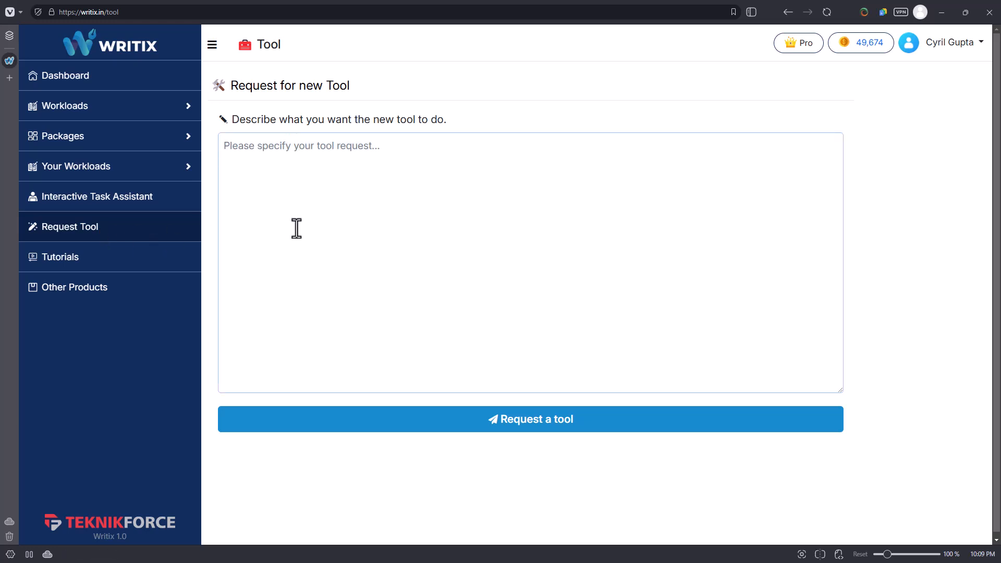